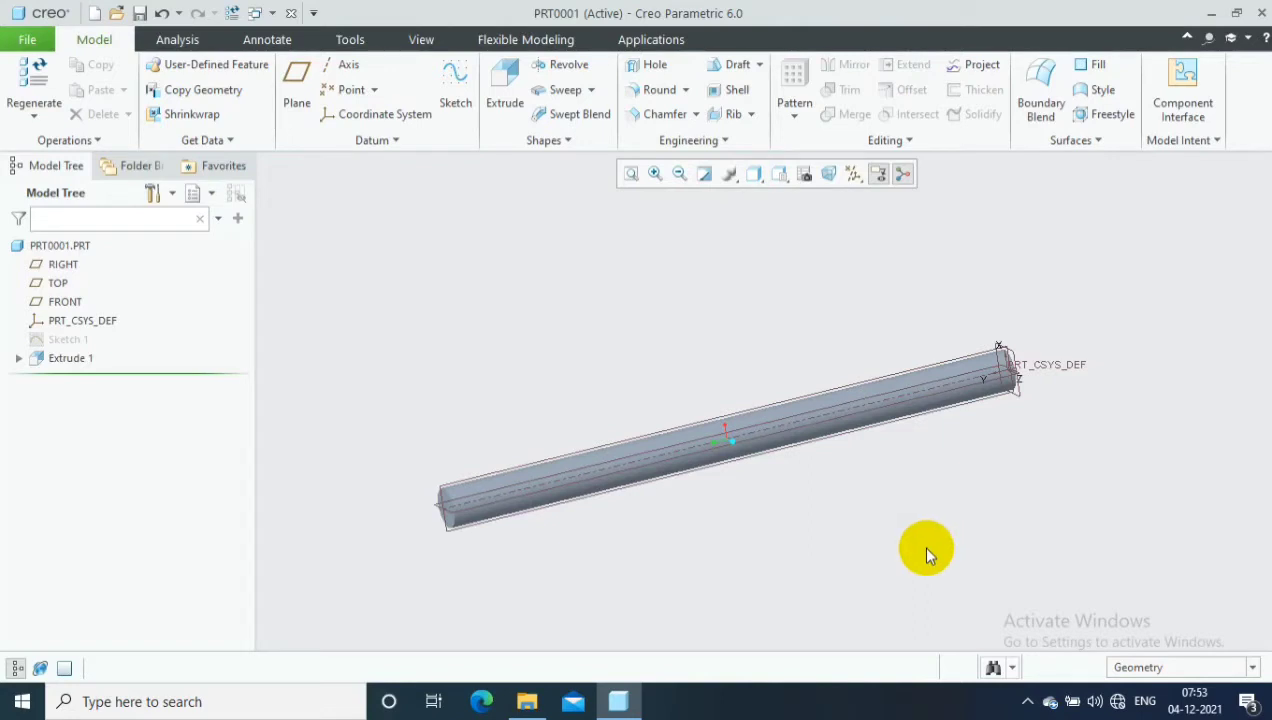
# Step: Select the FRONT datum plane of part PRT0001 as the sketching plane
pyautogui.click(895, 370)
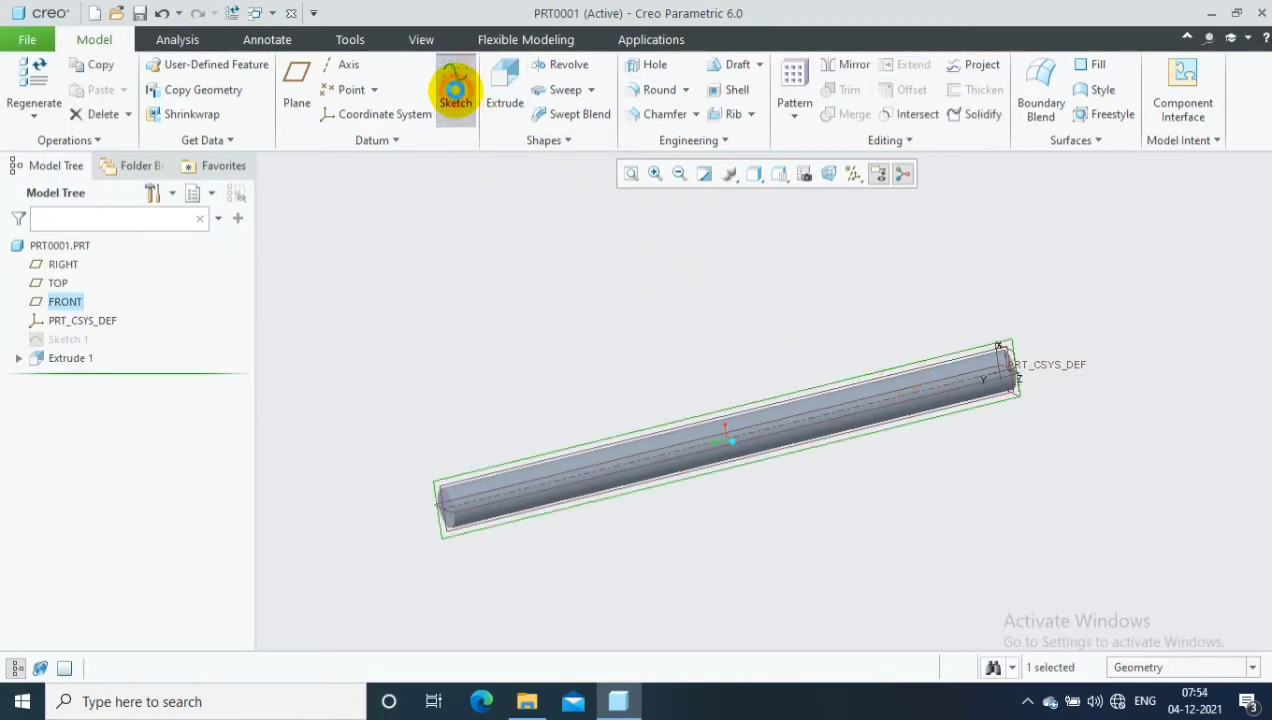
# Step: Start a sketch on FRONT and draw a horizontal line above the rod to its right end
pyautogui.click(455, 95)
pyautogui.click(805, 176)
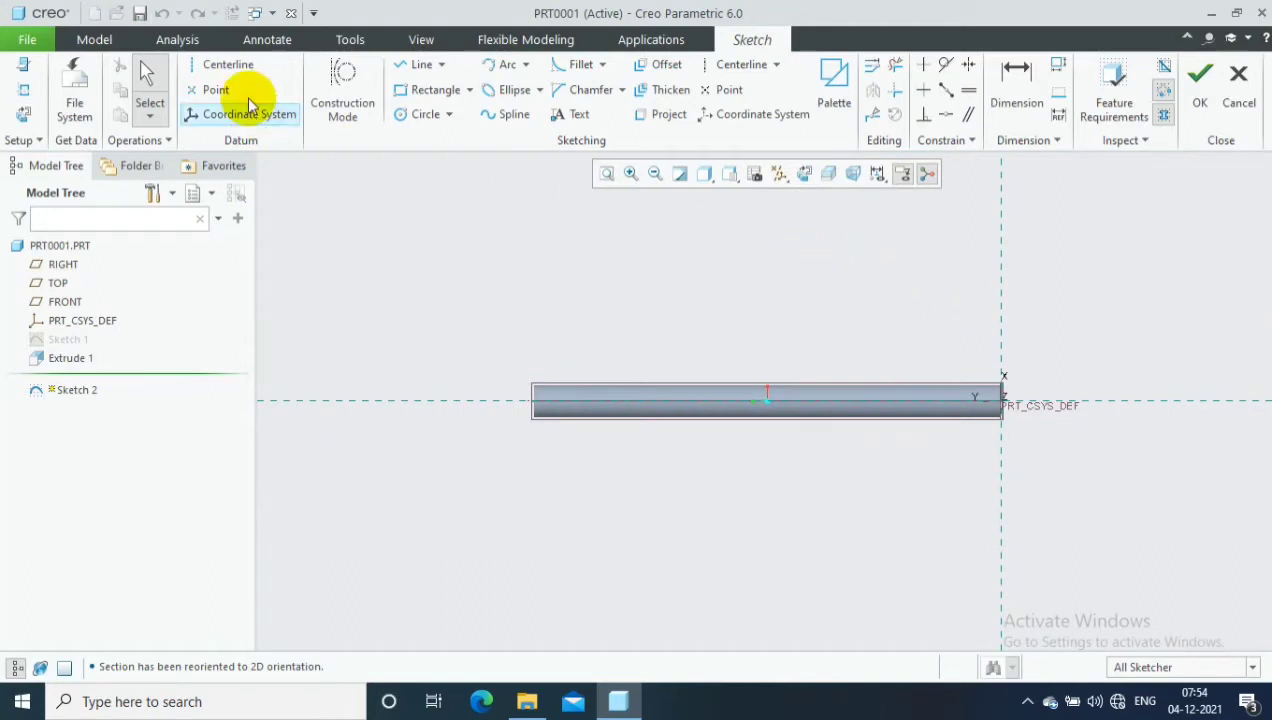
pyautogui.click(227, 64)
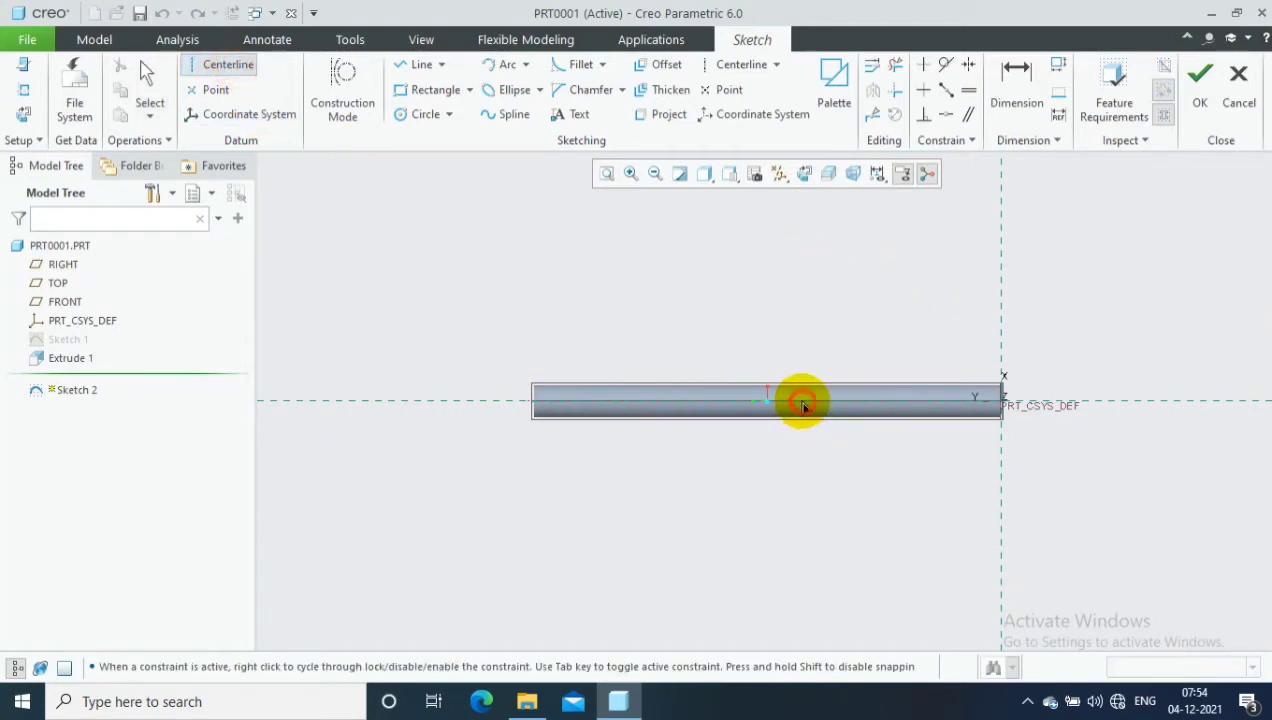
pyautogui.click(805, 401)
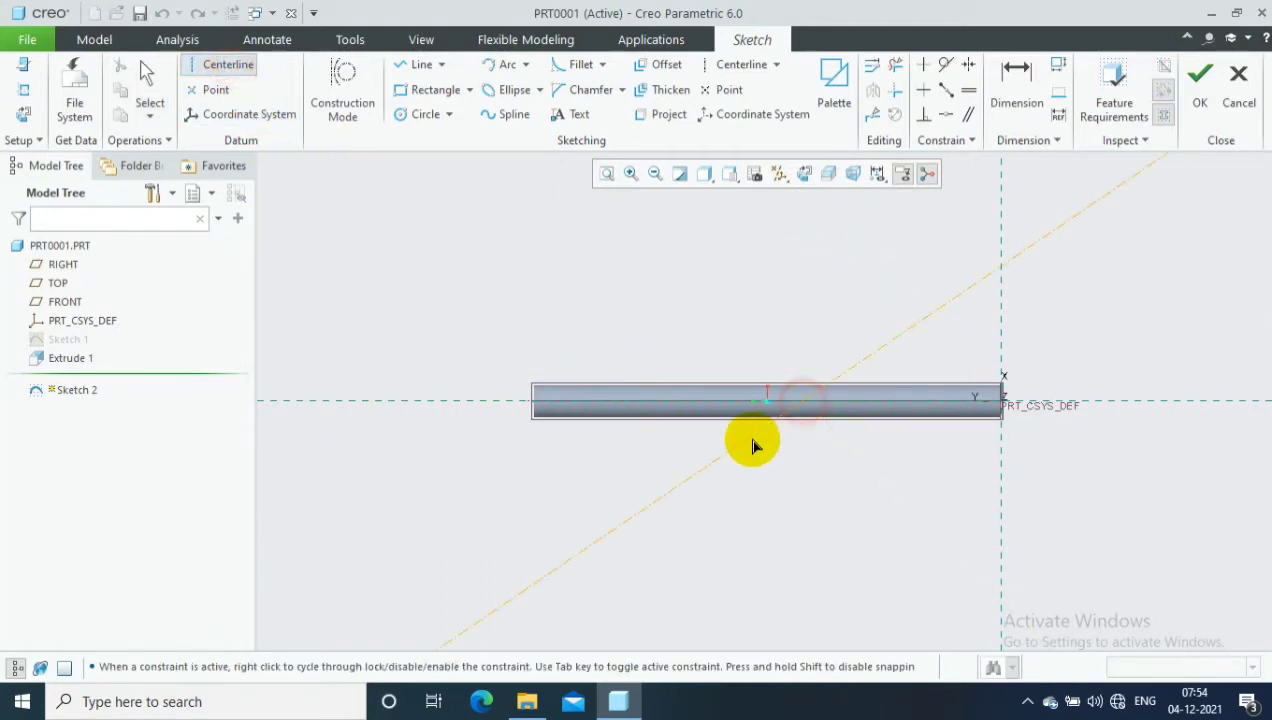
pyautogui.click(415, 64)
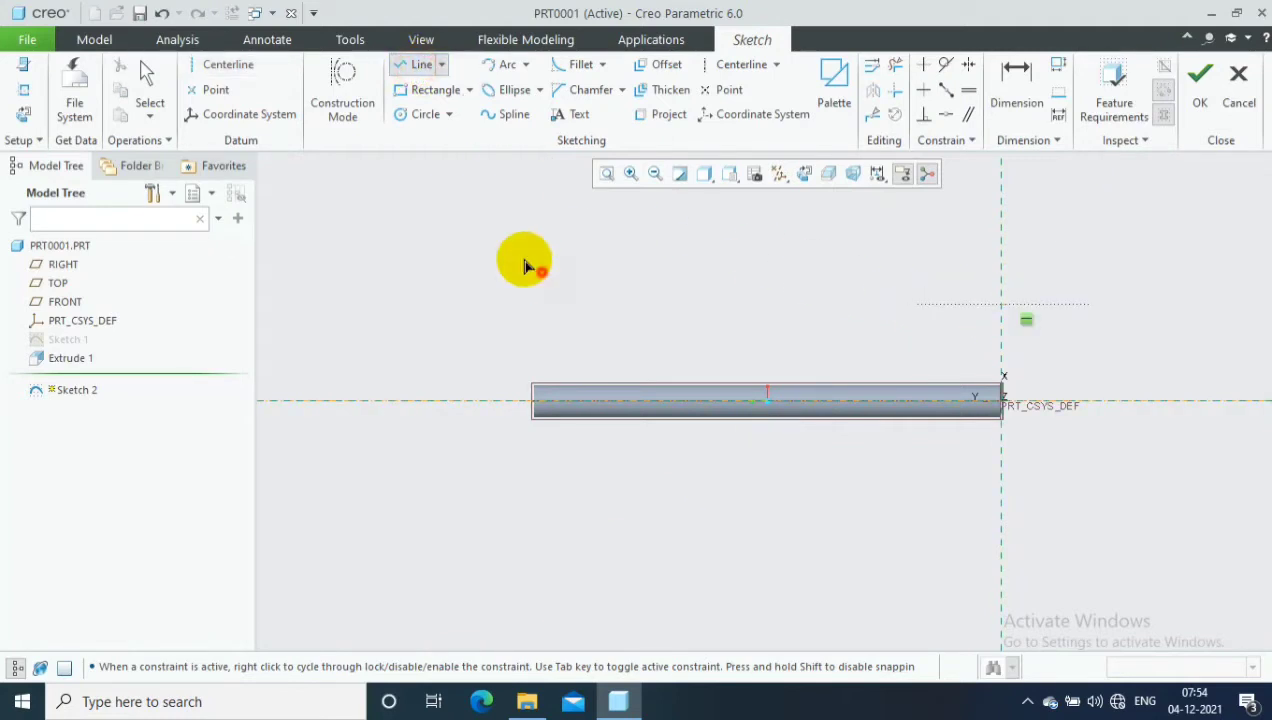
pyautogui.click(596, 304)
pyautogui.click(1014, 85)
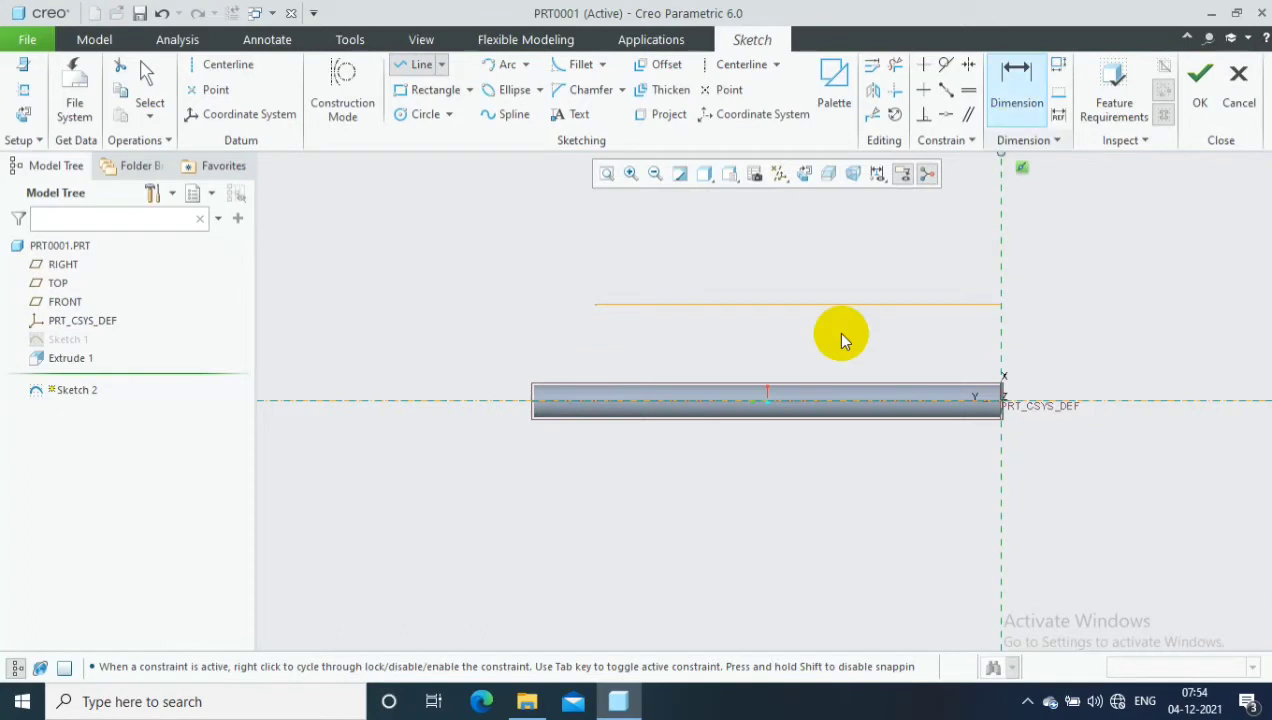
pyautogui.middleClick(840, 336)
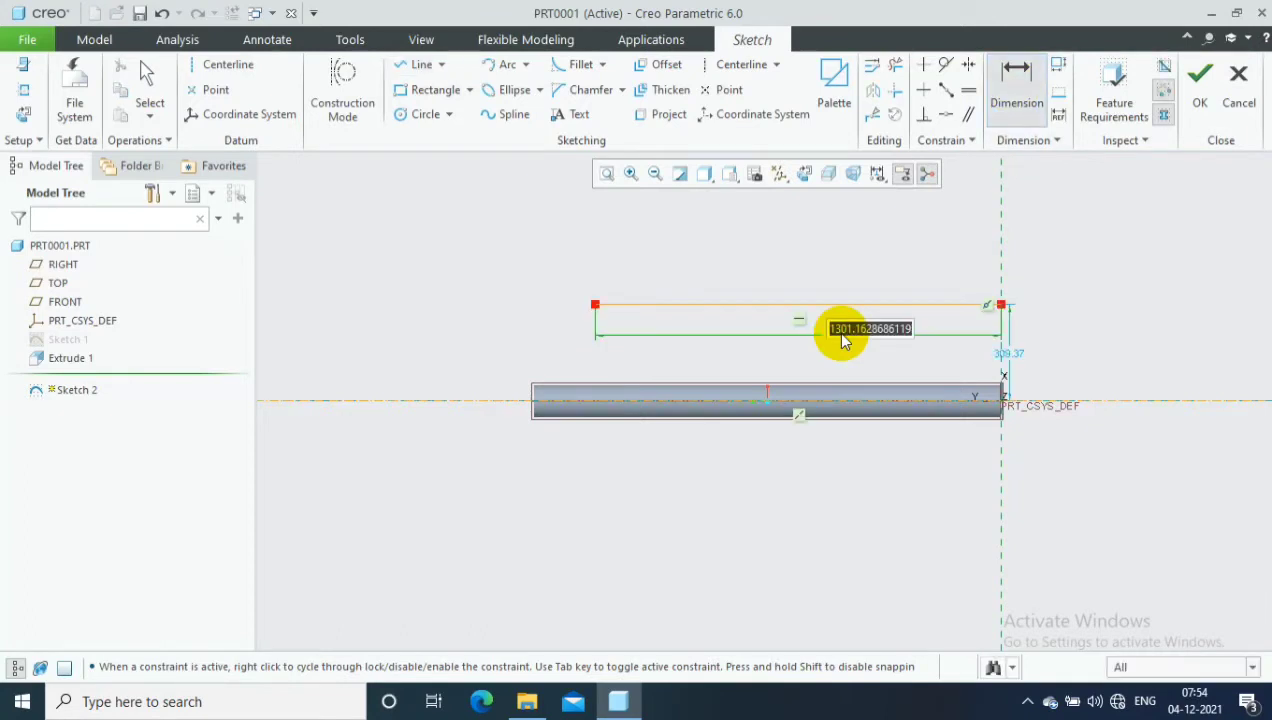
# Step: Dimension the line to 1250 long and 200 above the axis, and finish Sketch 2
pyautogui.write('1250')
pyautogui.press('Return')
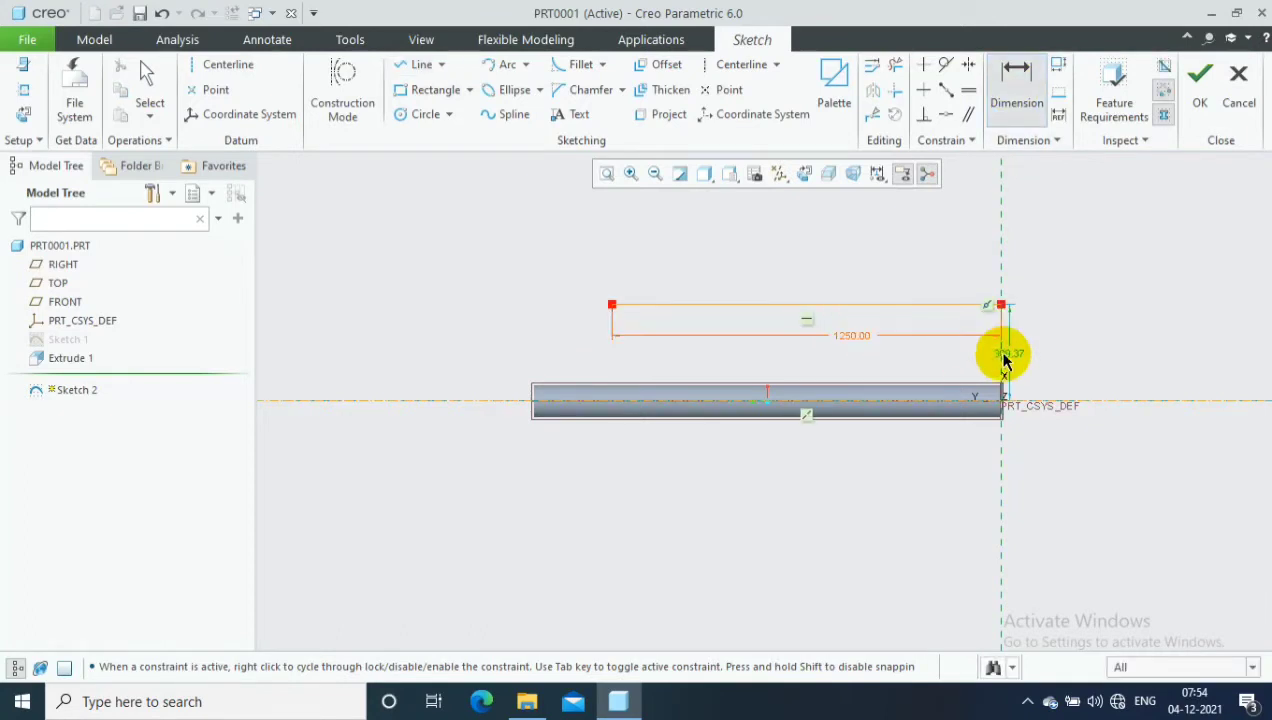
pyautogui.doubleClick(1007, 353)
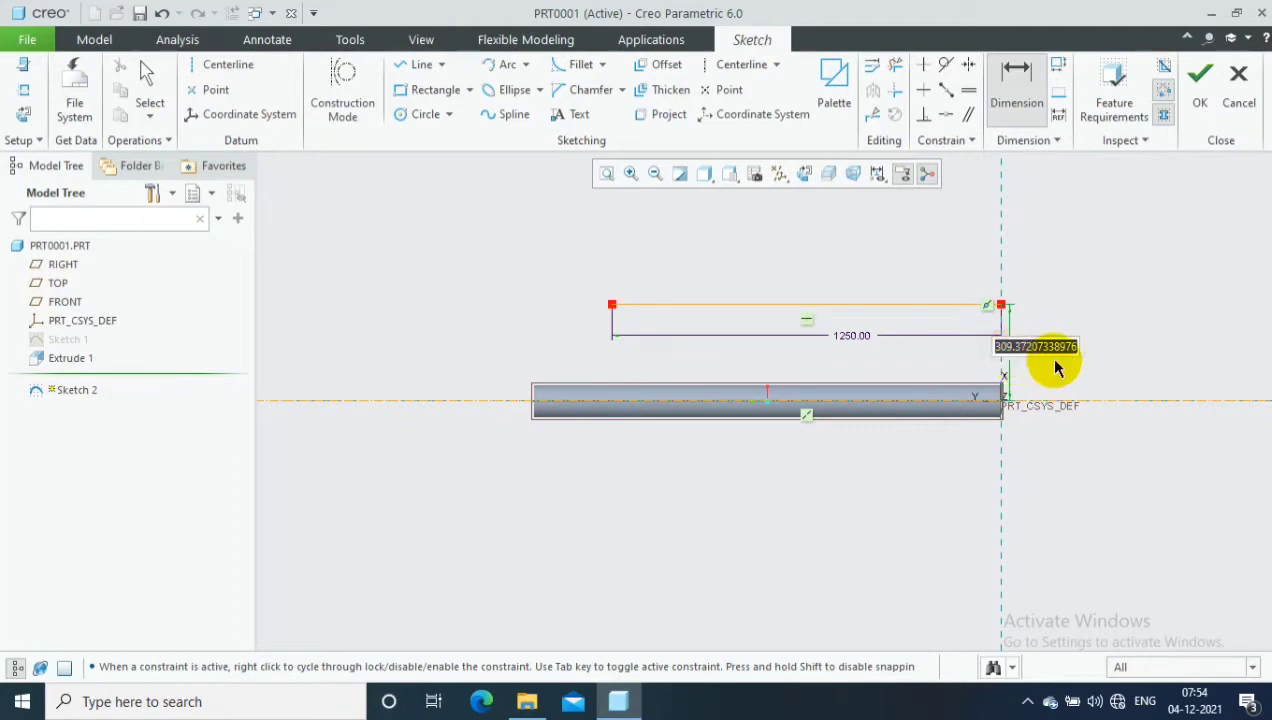
pyautogui.write('200')
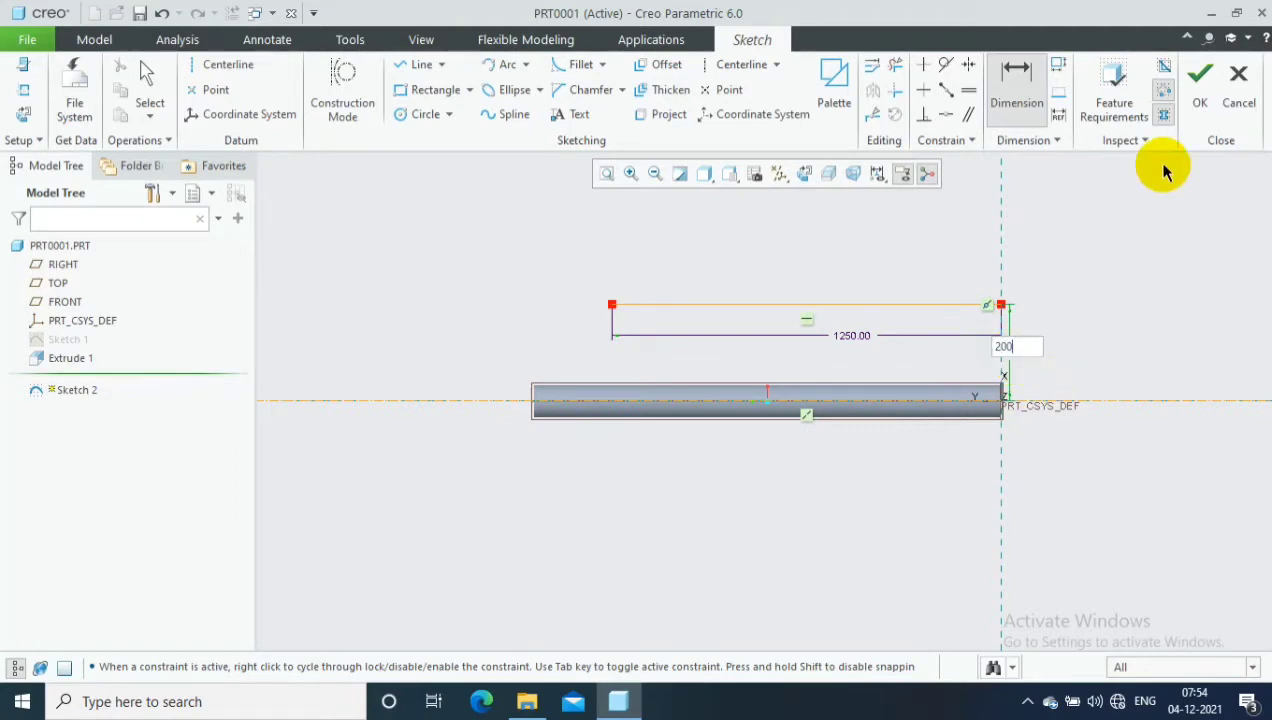
pyautogui.press('Return')
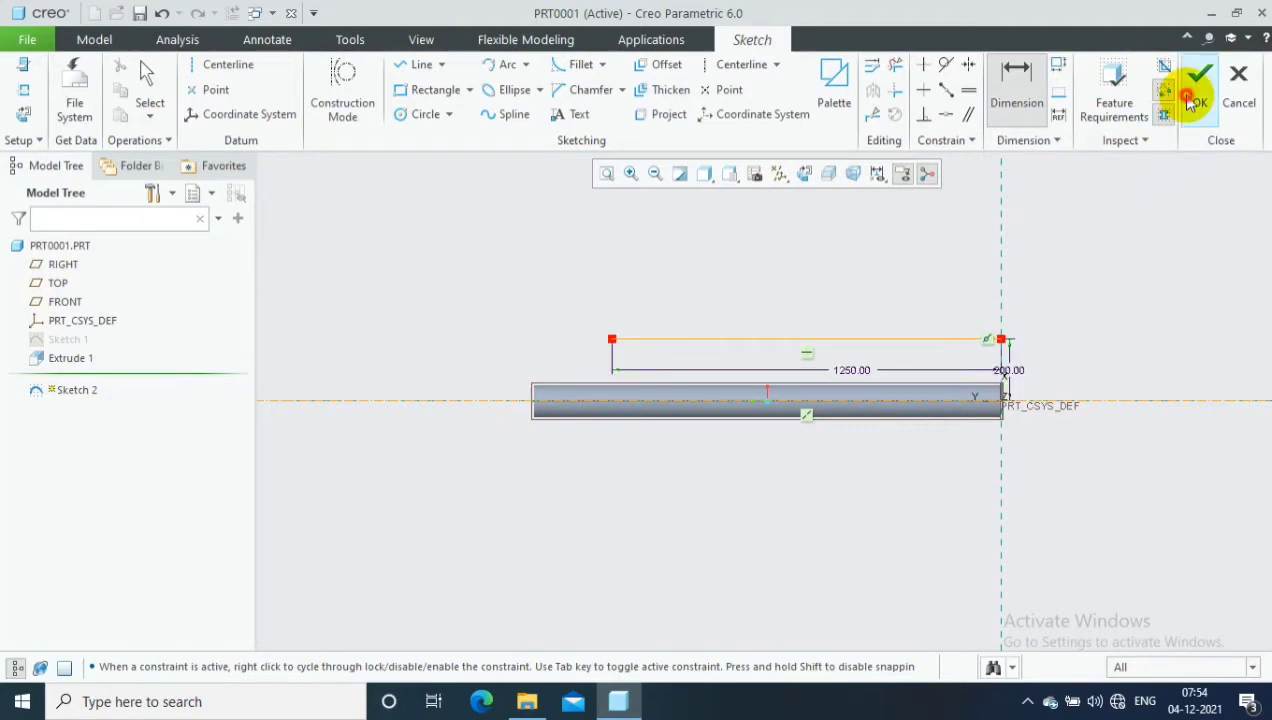
pyautogui.click(1198, 80)
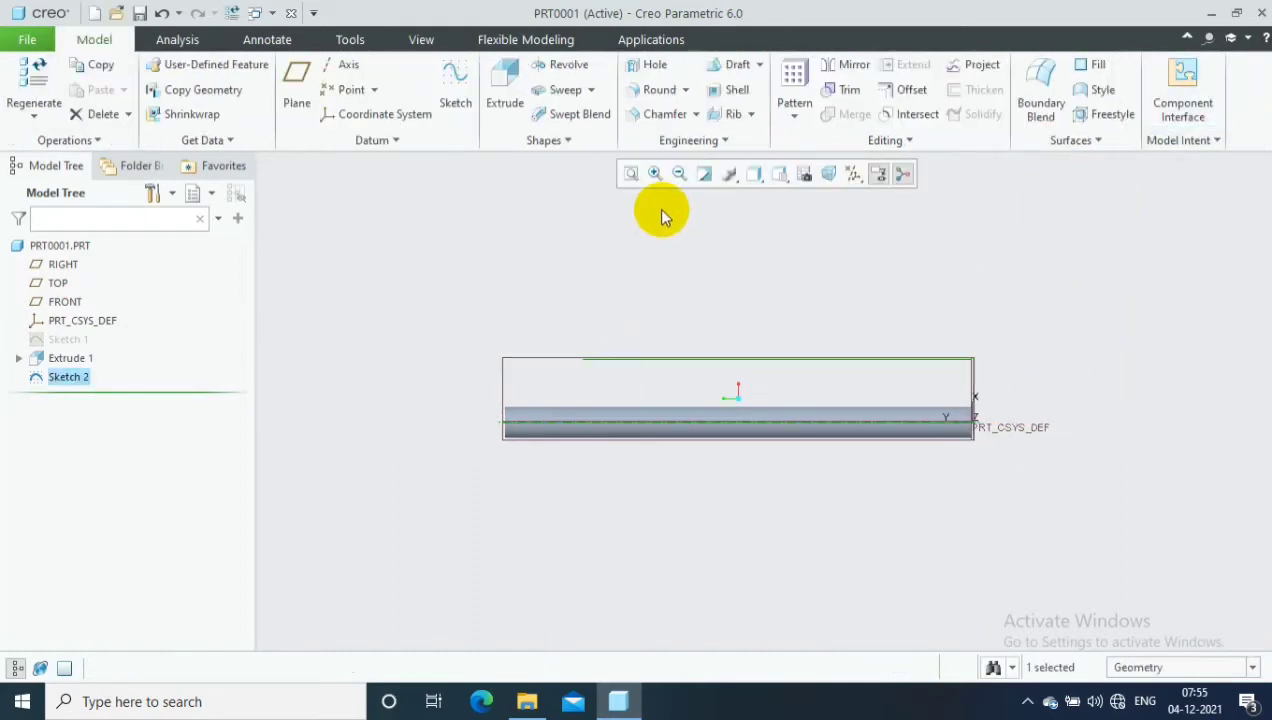
# Step: Start a right-handed volume helical sweep along Sketch 2 with pitch 416.67 and show its Section options
pyautogui.click(592, 90)
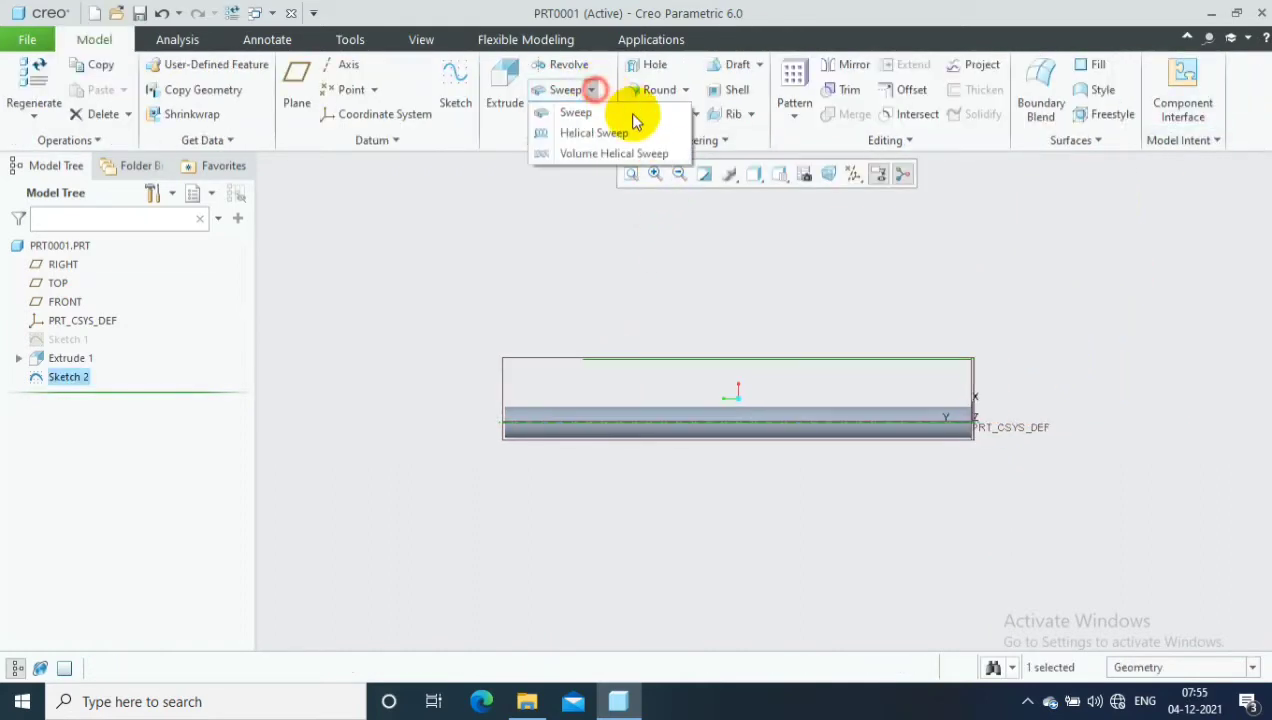
pyautogui.click(563, 156)
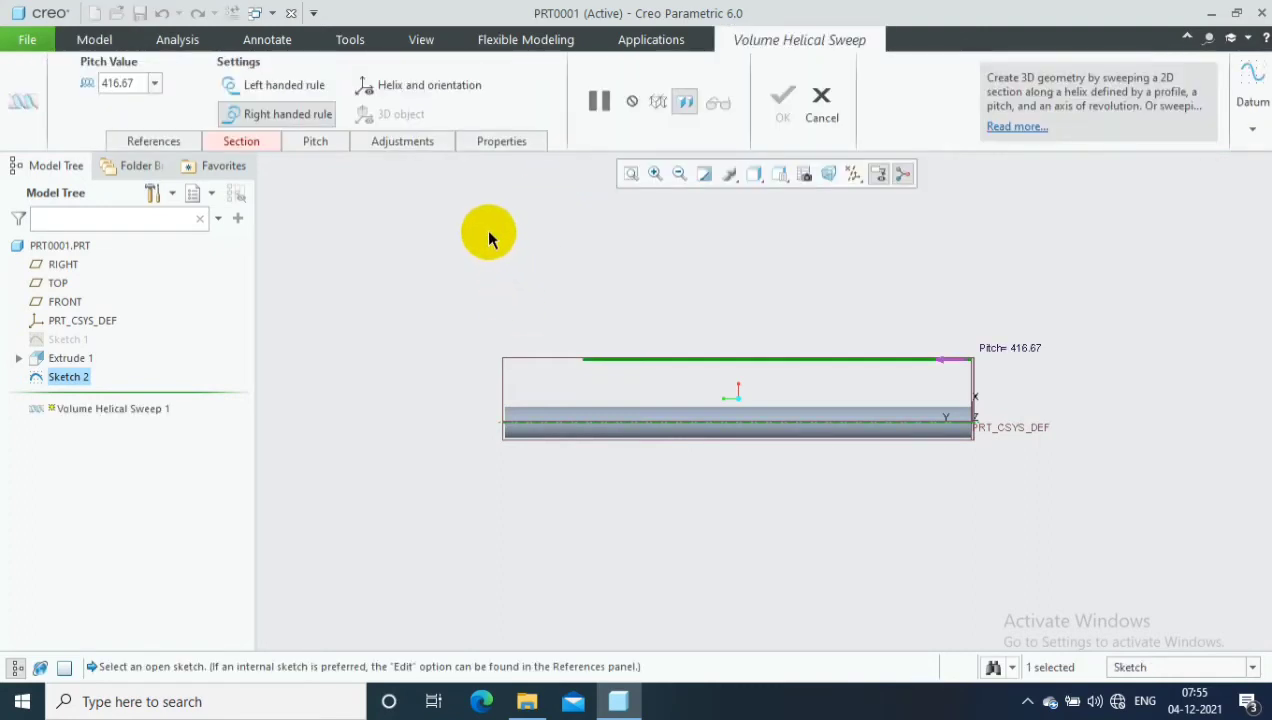
pyautogui.click(375, 86)
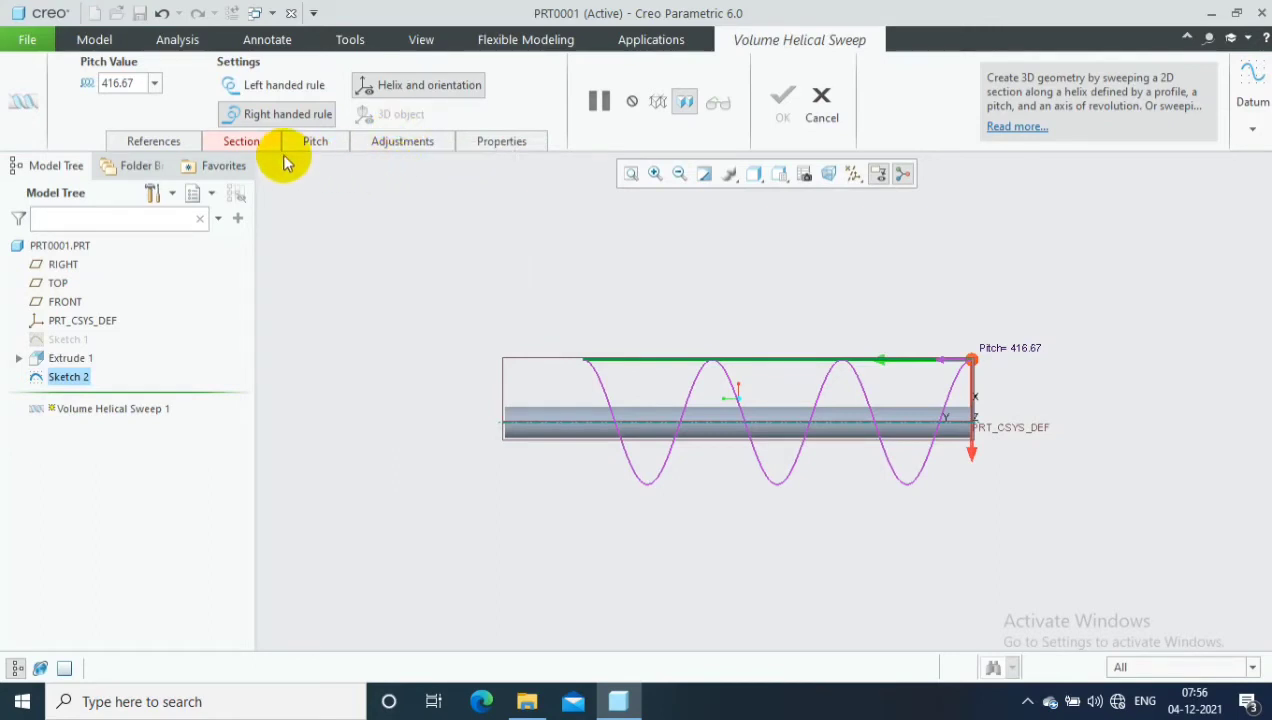
pyautogui.click(255, 90)
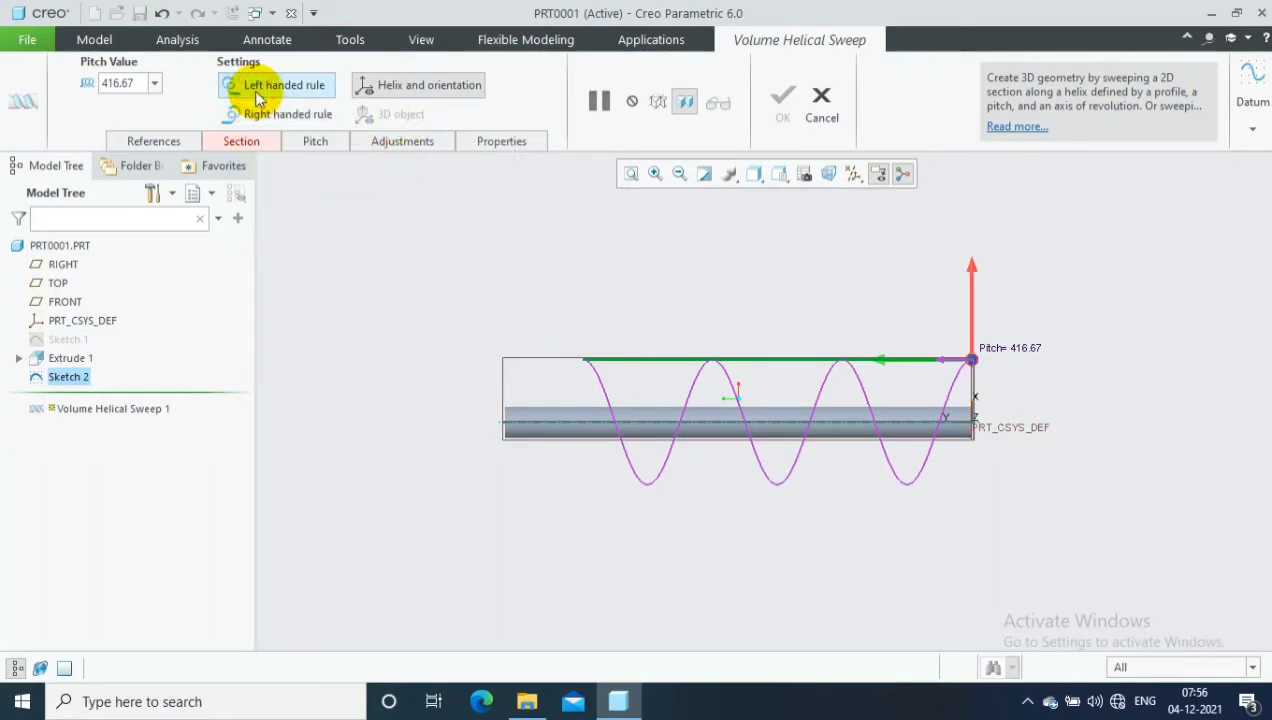
pyautogui.click(270, 115)
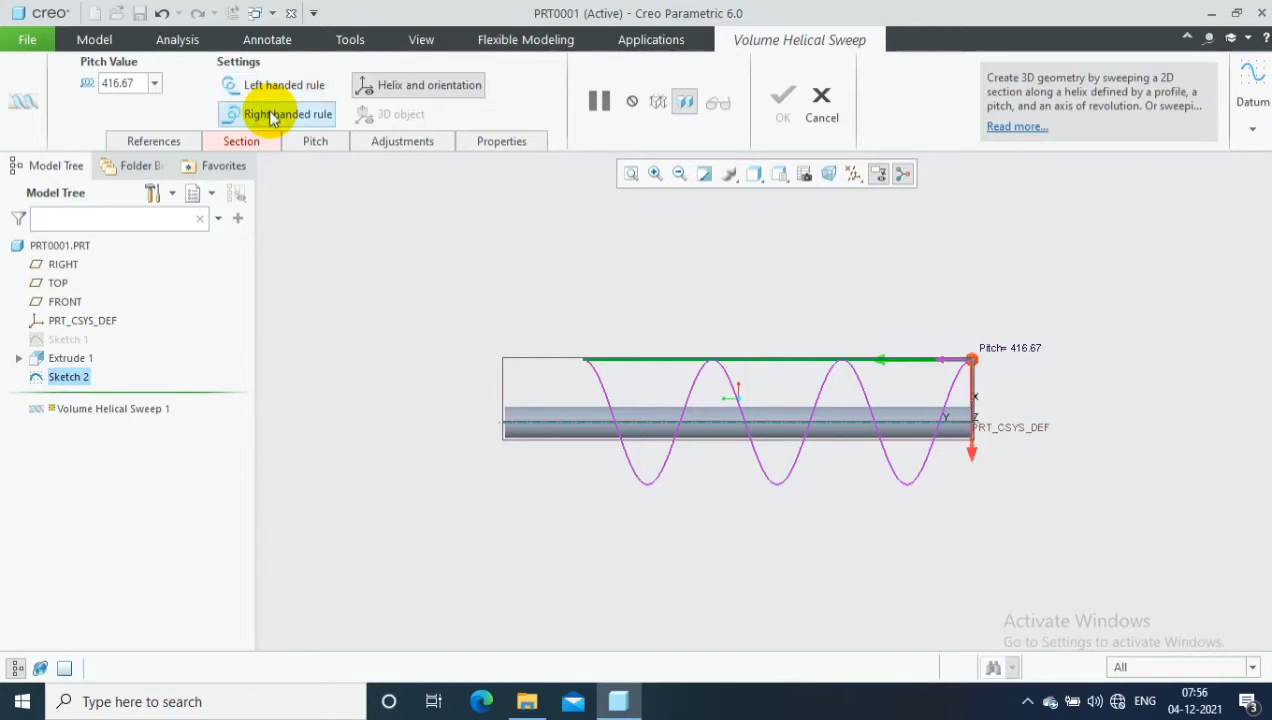
pyautogui.click(246, 141)
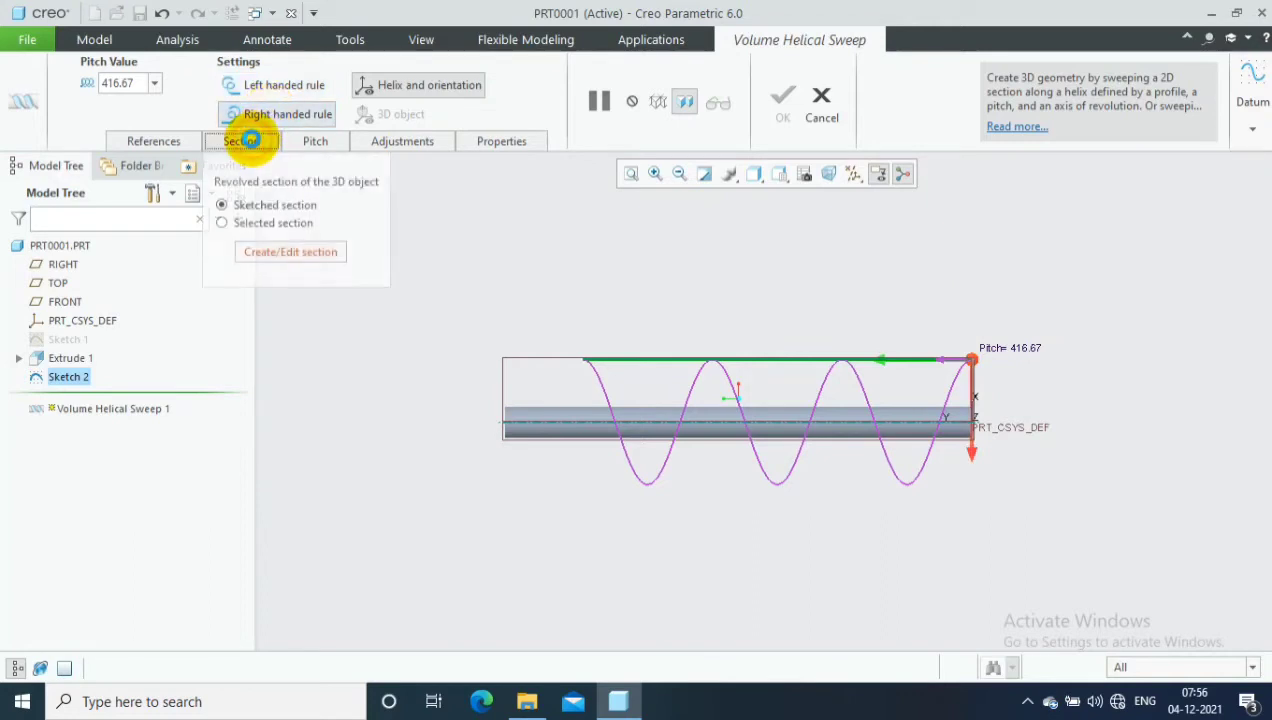
# Step: Sketch a tall corner rectangle as the cutter section at the rod's right end
pyautogui.click(287, 251)
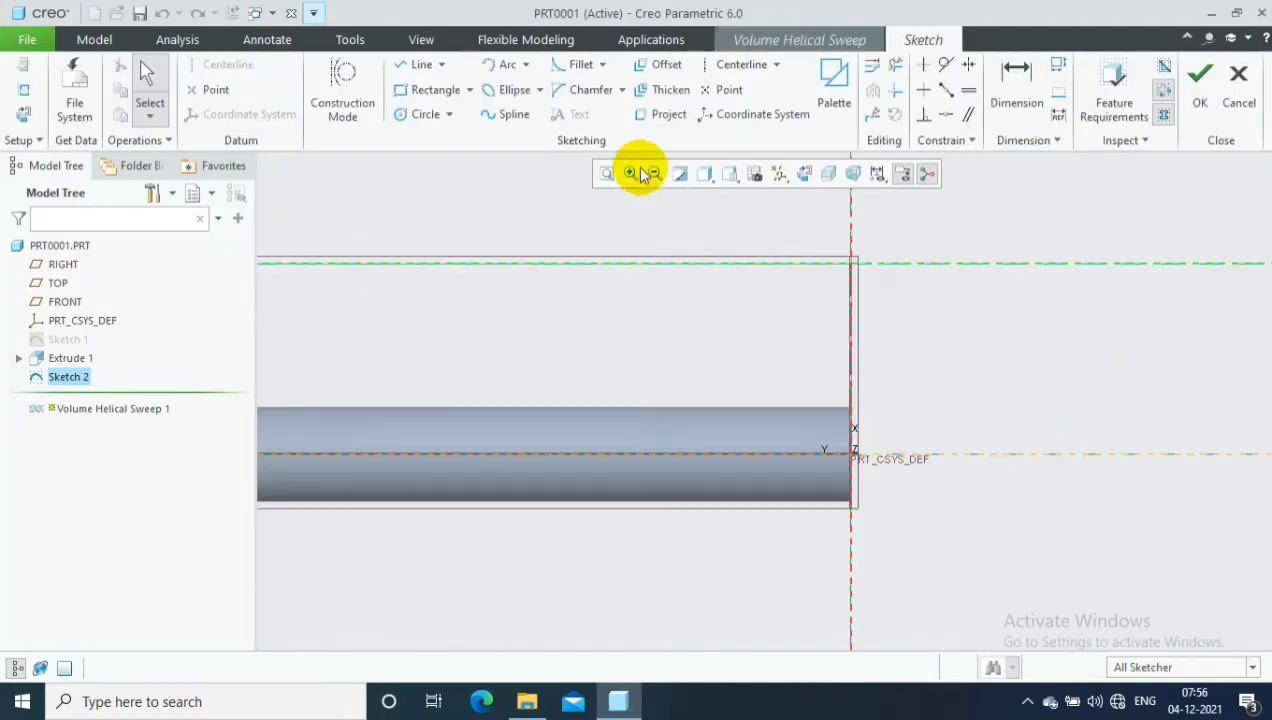
pyautogui.click(469, 90)
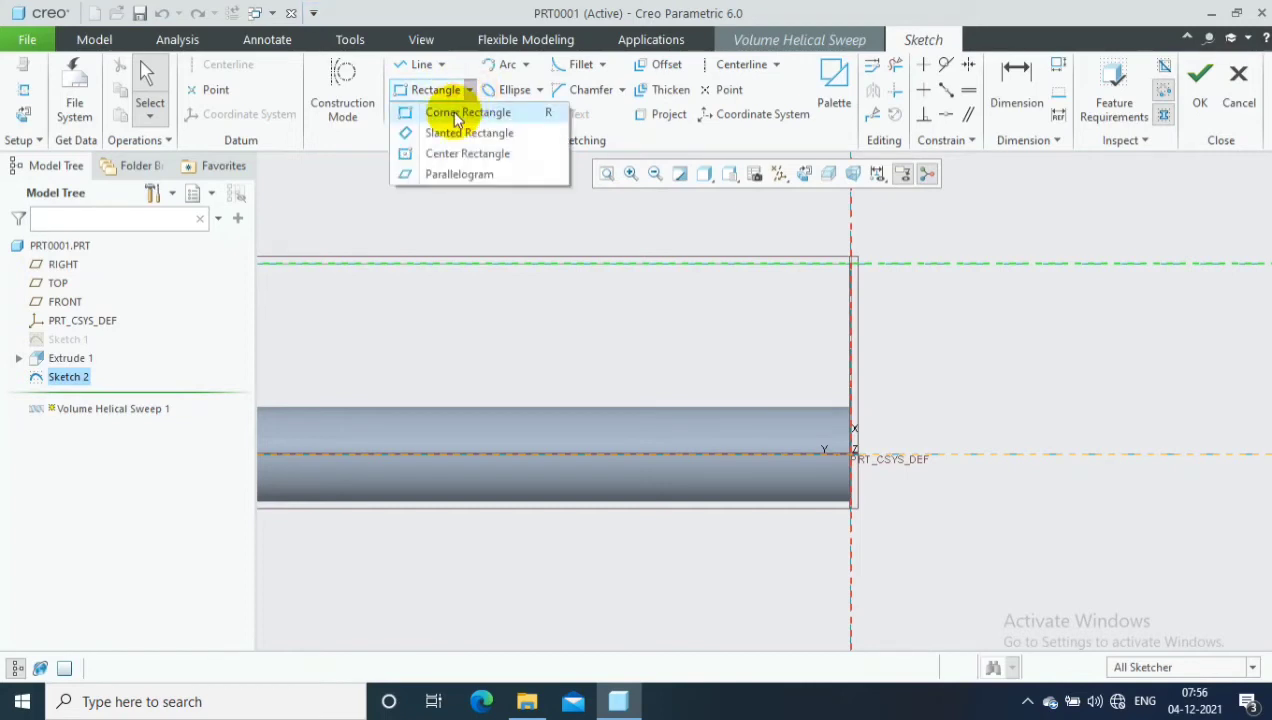
pyautogui.click(455, 113)
pyautogui.click(847, 265)
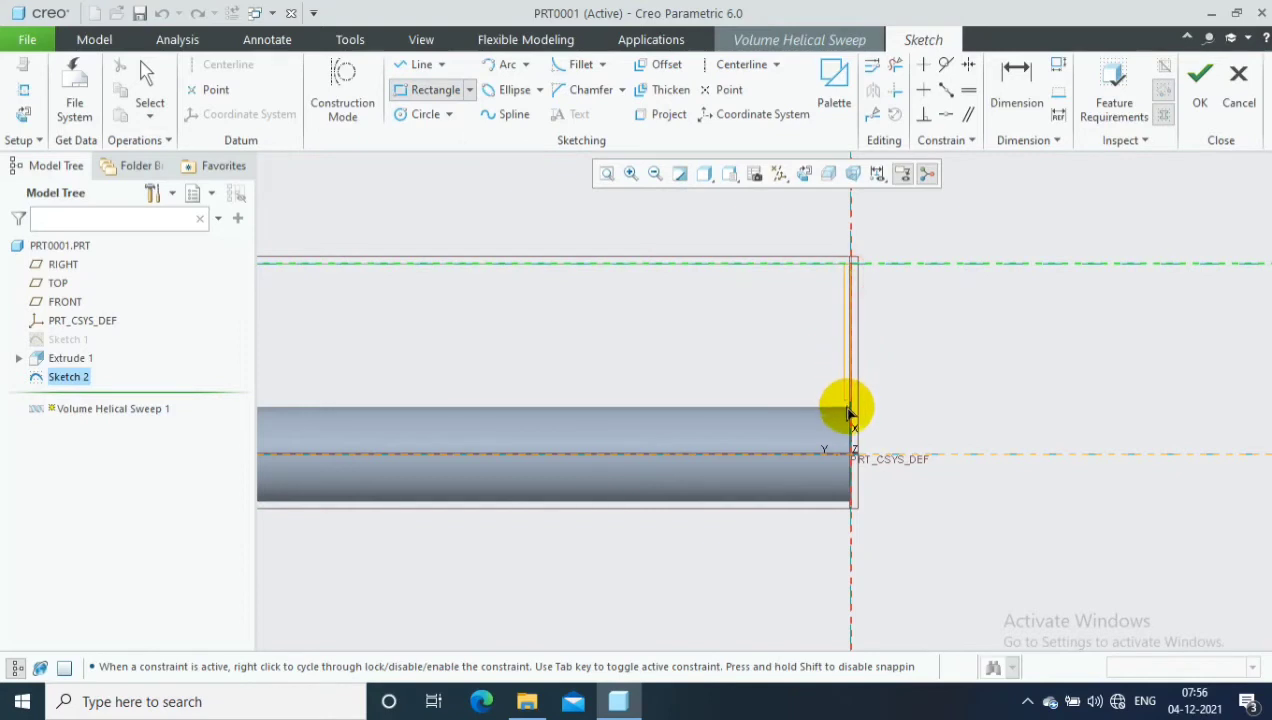
pyautogui.click(815, 396)
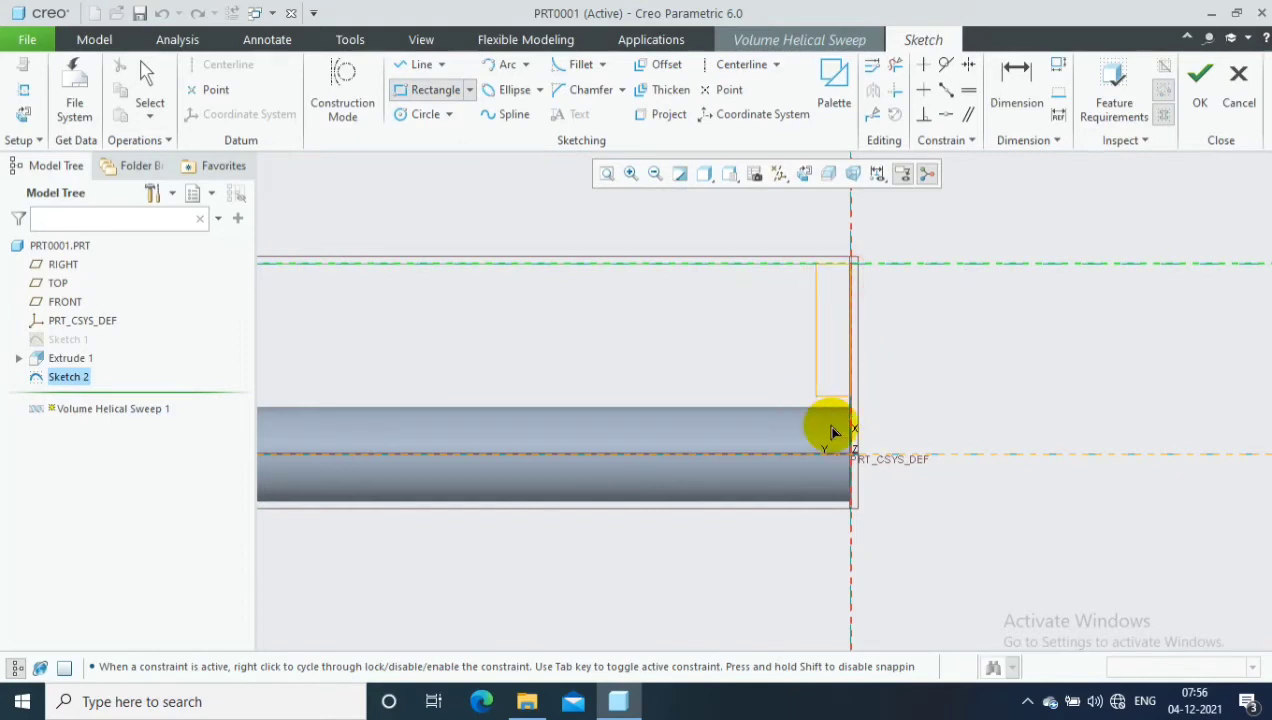
pyautogui.click(830, 427)
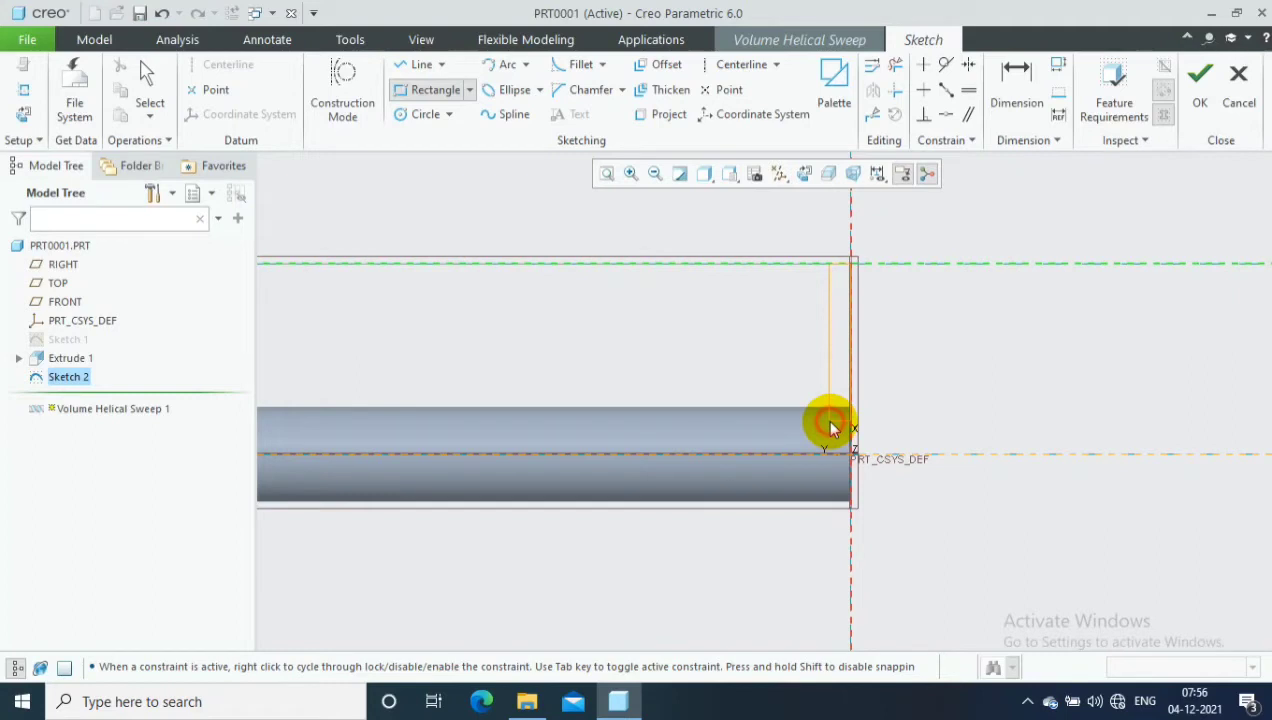
# Step: Keep the rectangle's 165.17 height and set its width to 25.8
pyautogui.click(1036, 78)
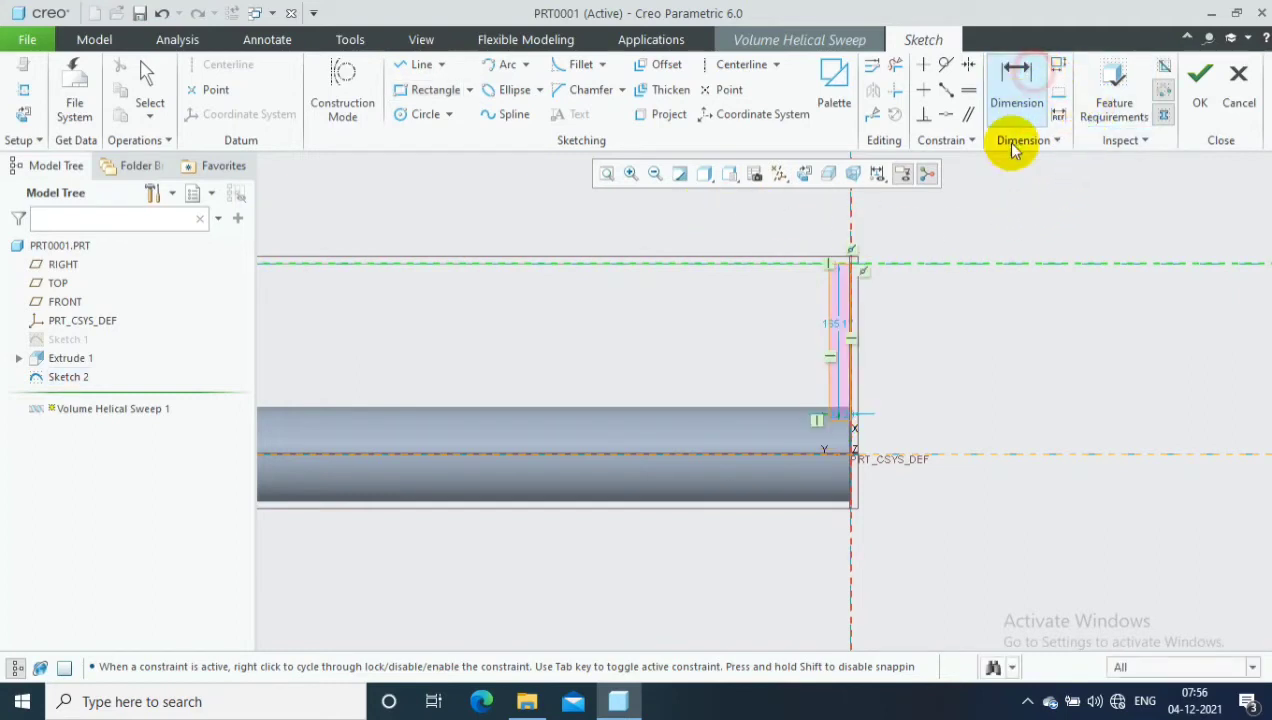
pyautogui.doubleClick(840, 325)
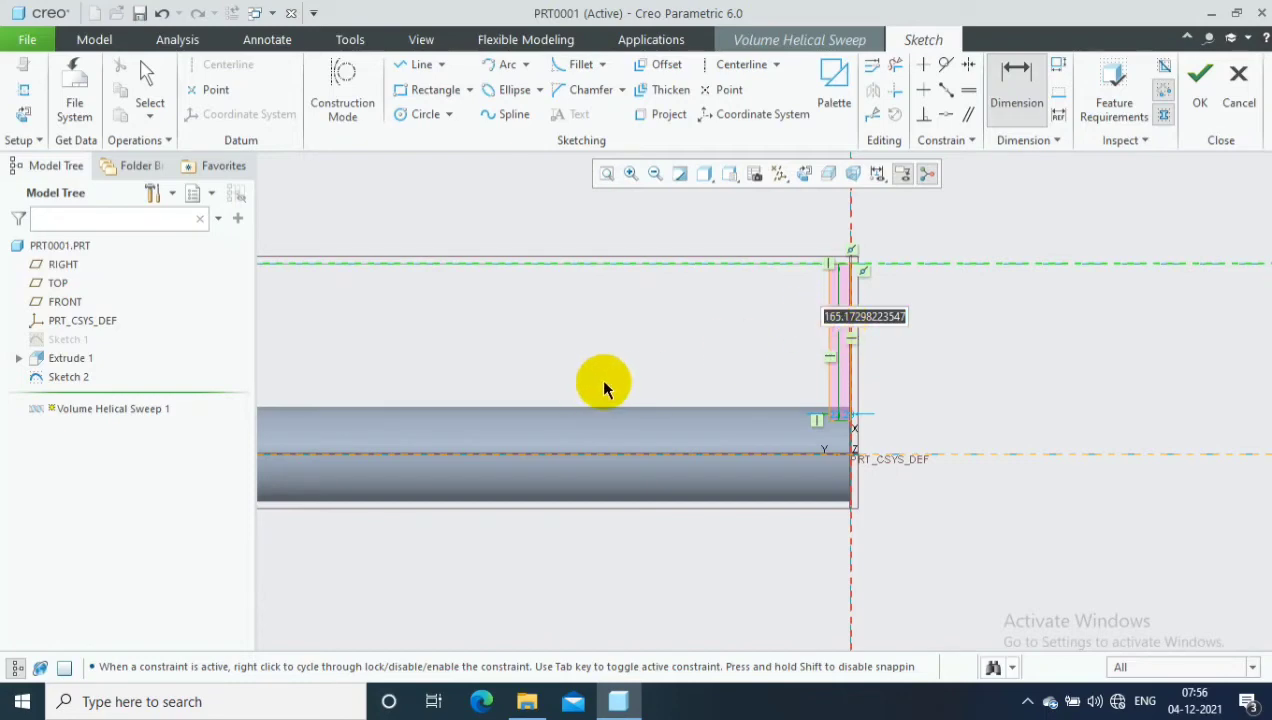
pyautogui.click(843, 420)
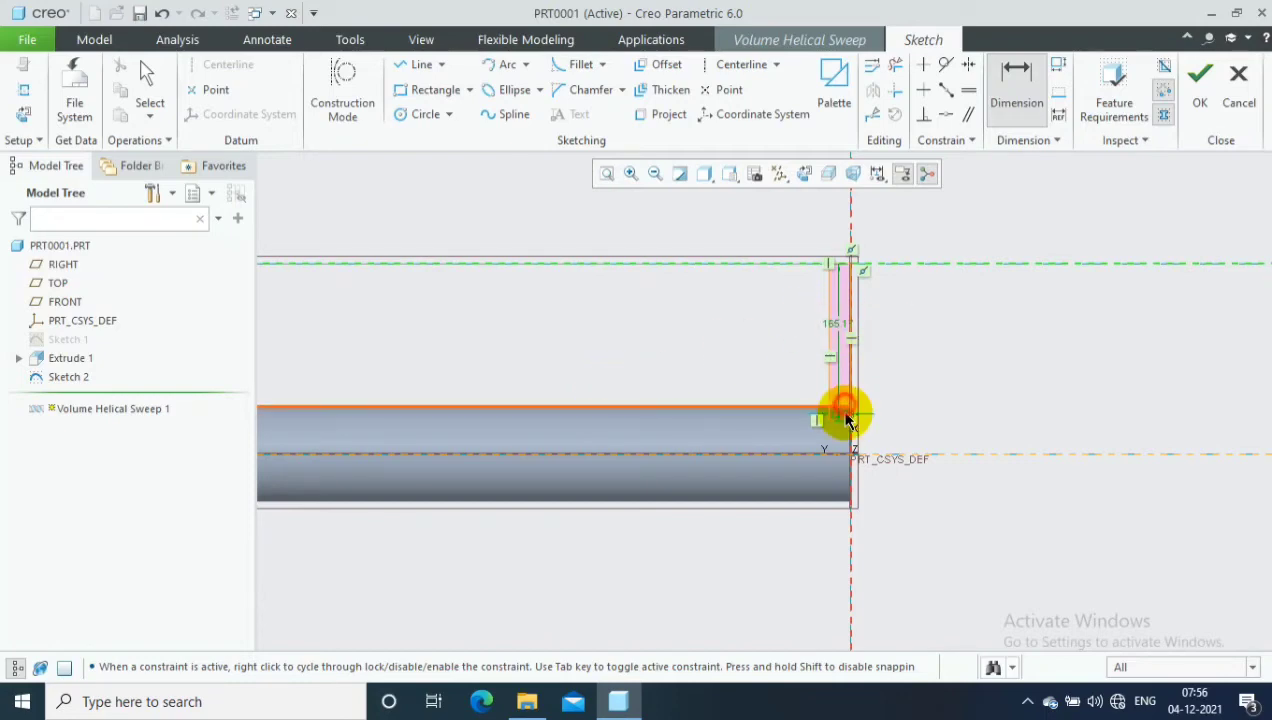
pyautogui.doubleClick(843, 425)
pyautogui.write('25.8')
pyautogui.press('Return')
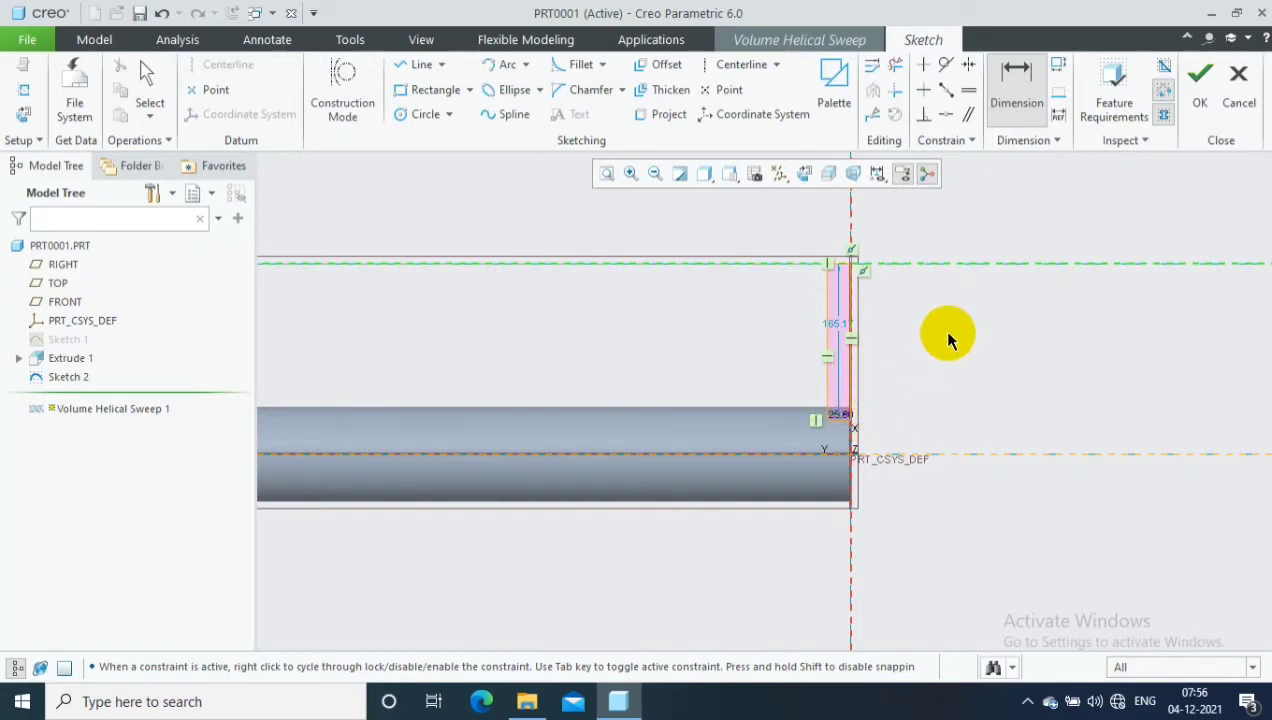
pyautogui.scroll(-2, 946, 338)
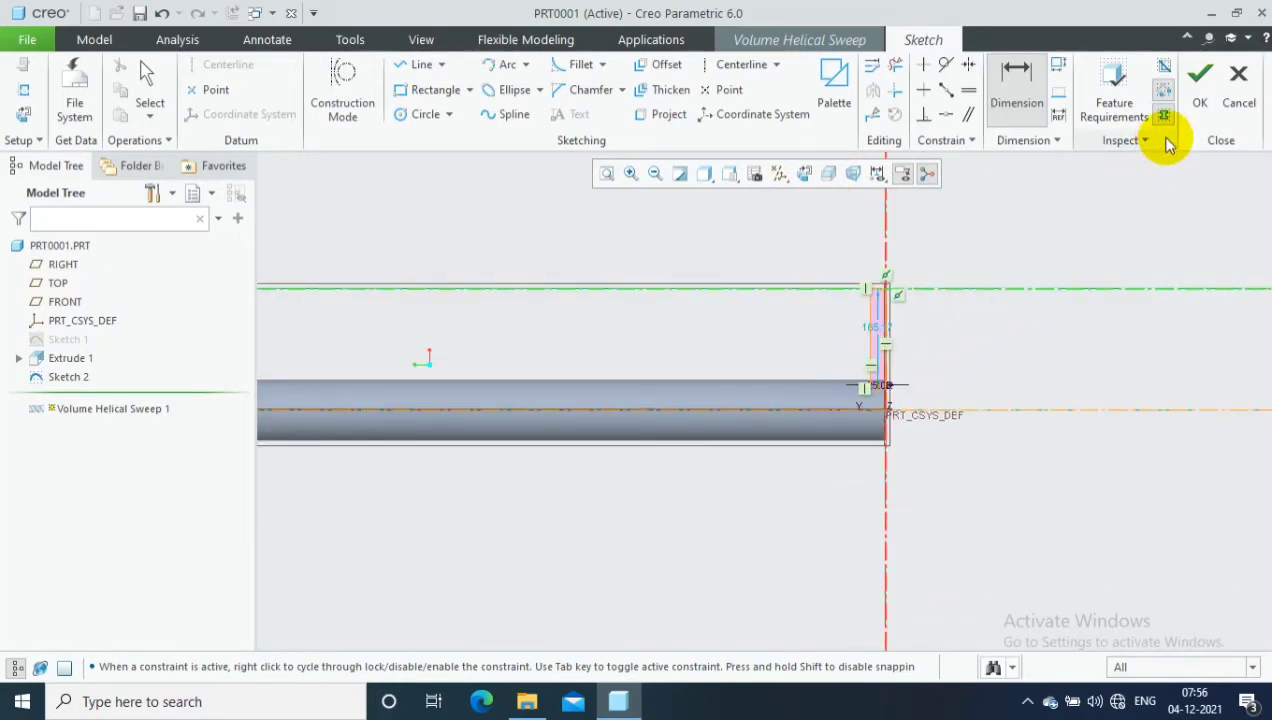
pyautogui.click(1199, 80)
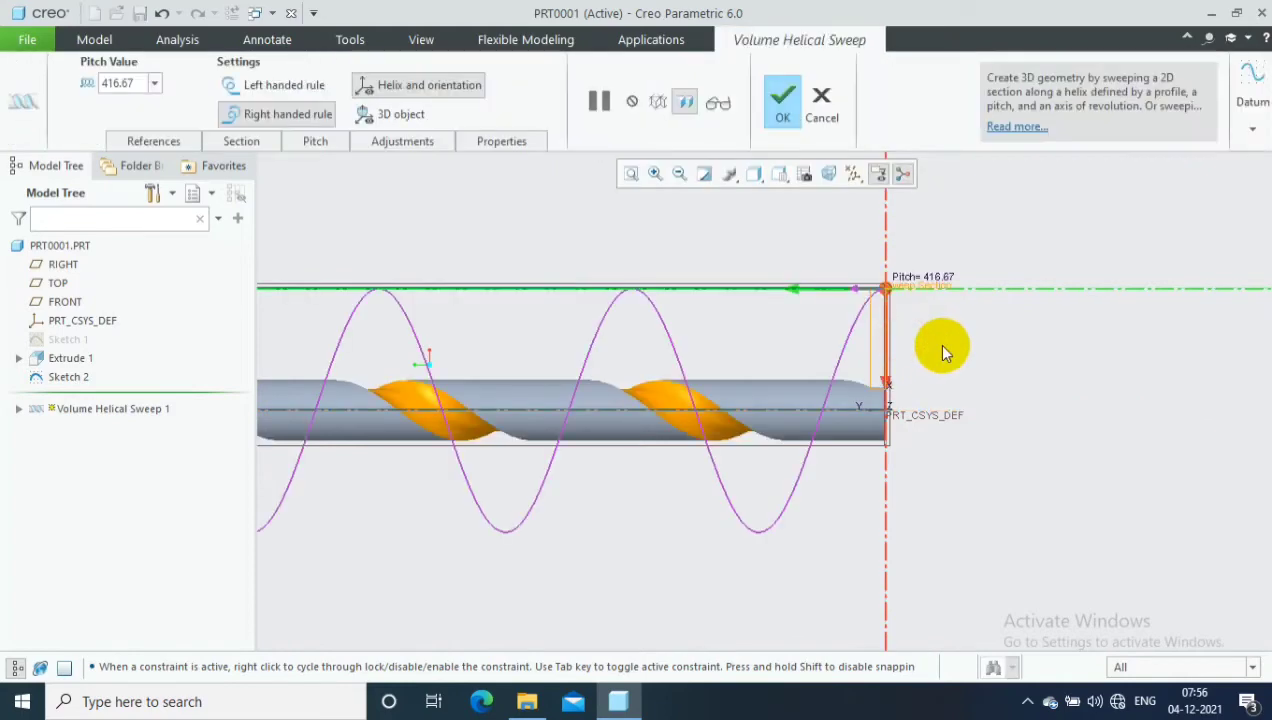
pyautogui.moveTo(744, 450); pyautogui.dragTo(714, 562, button='middle')
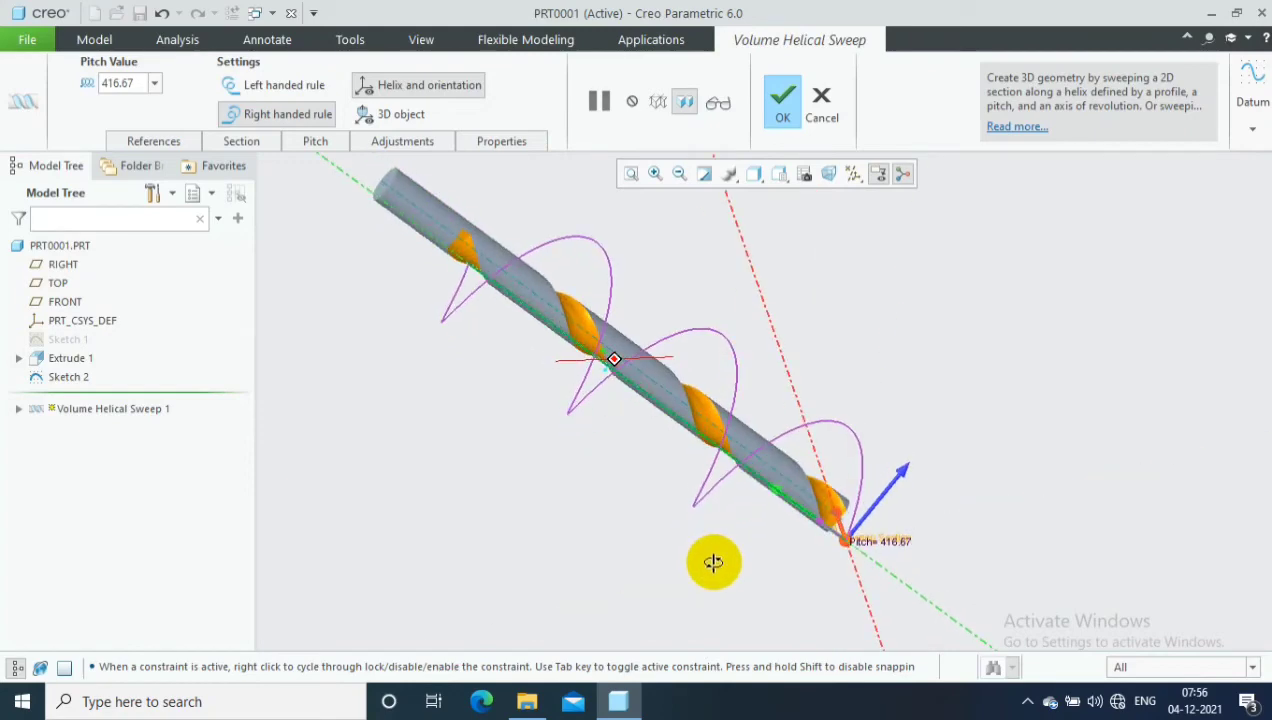
pyautogui.moveTo(860, 462)
pyautogui.mouseDown(button='middle')
pyautogui.moveTo(880, 510)
pyautogui.moveTo(857, 513)
pyautogui.moveTo(883, 468)
pyautogui.moveTo(852, 482)
pyautogui.mouseUp(button='middle')
pyautogui.scroll(-3, 605, 445)
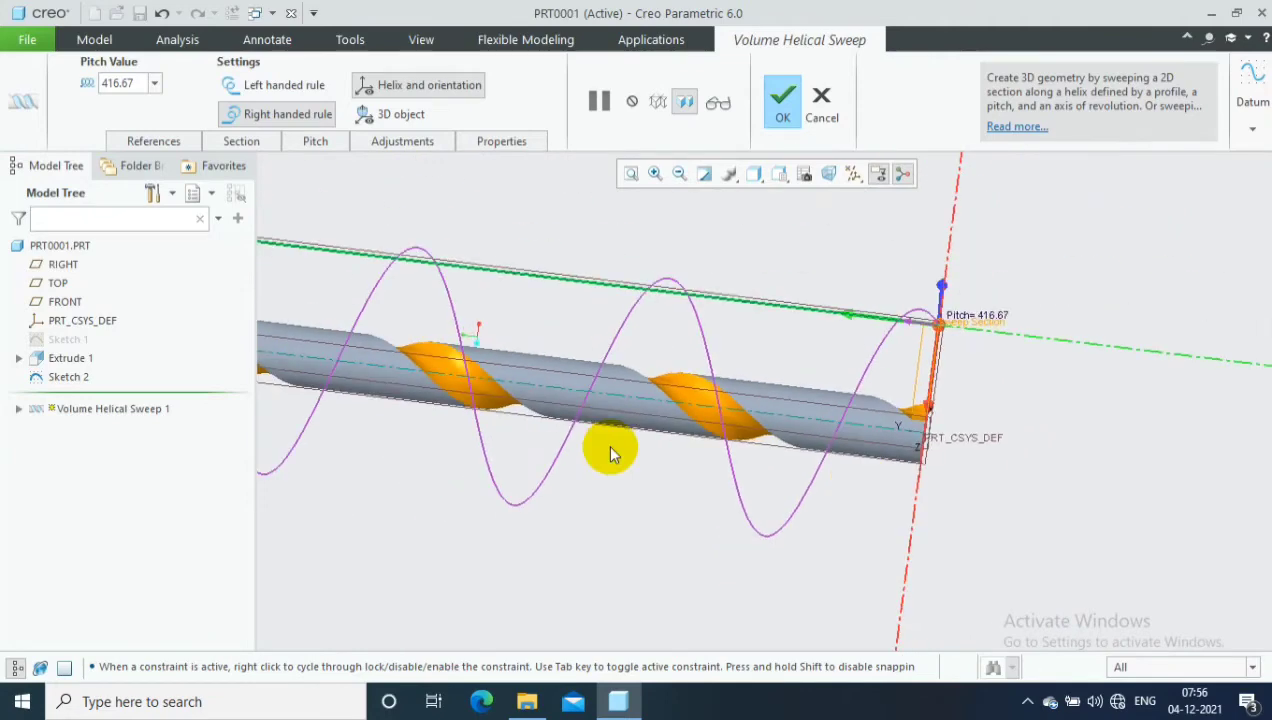
pyautogui.scroll(-2, 606, 443)
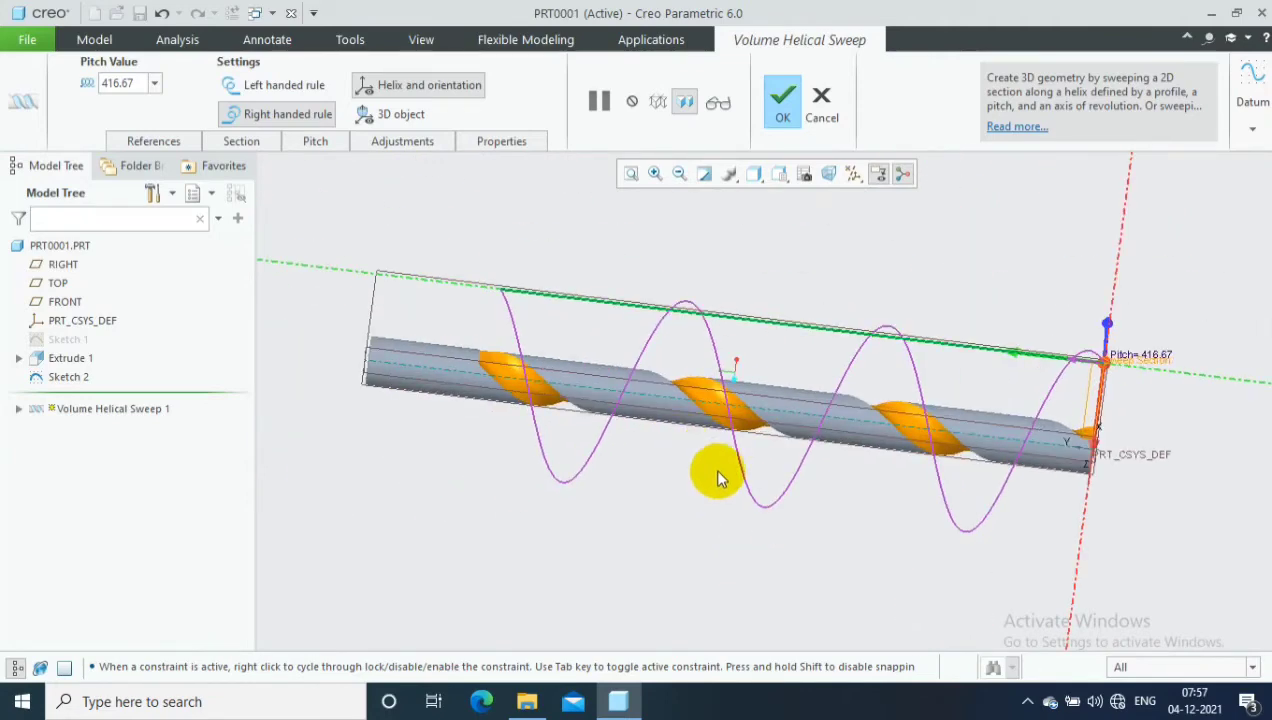
pyautogui.click(386, 114)
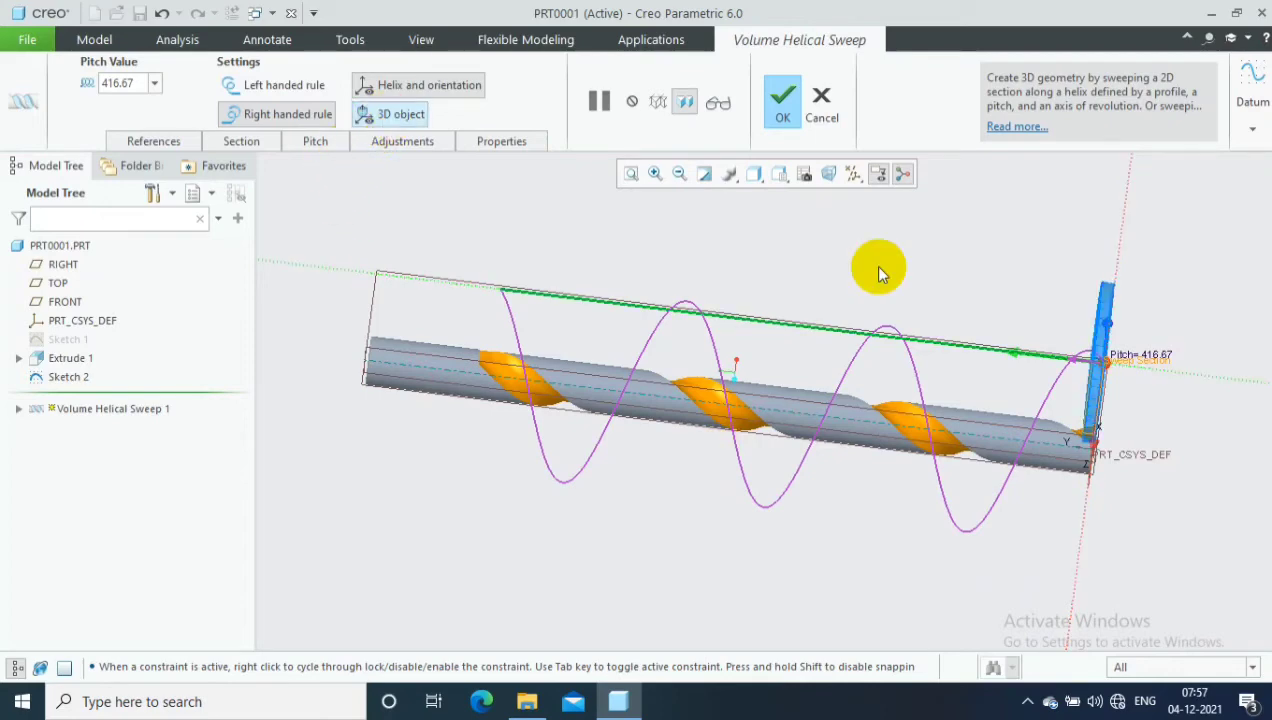
pyautogui.moveTo(878, 270); pyautogui.dragTo(1045, 305, button='middle')
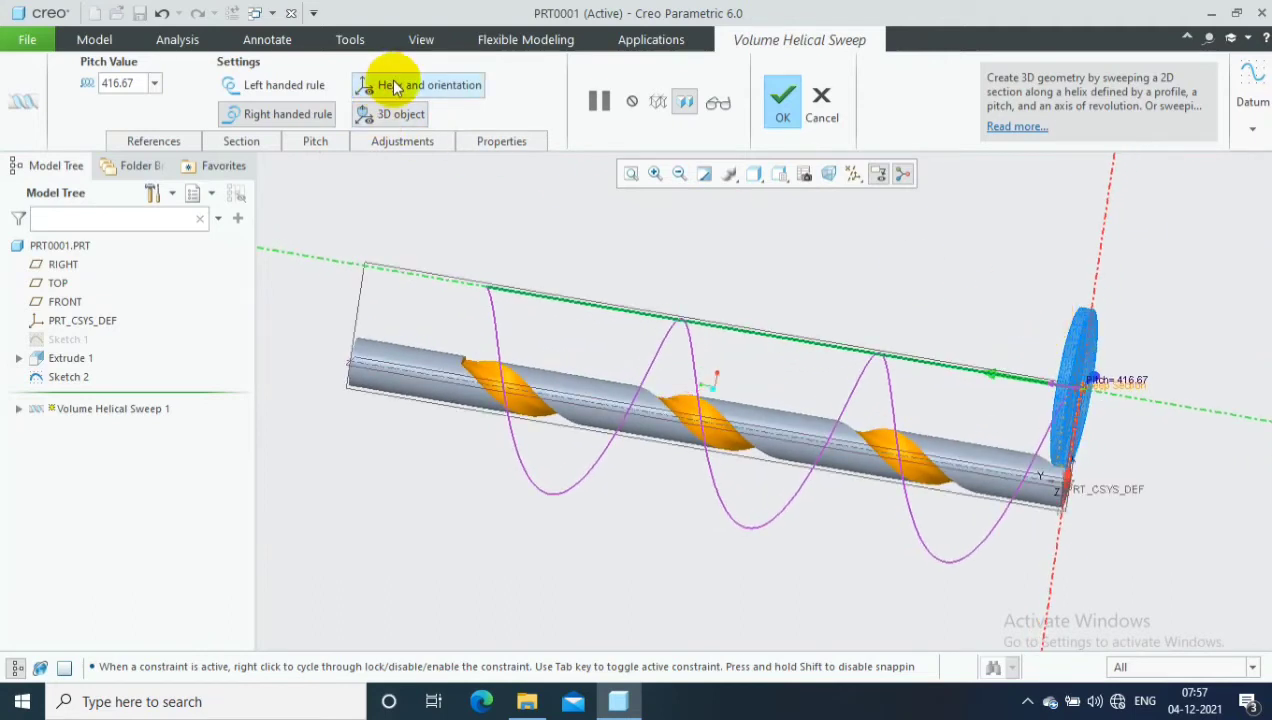
pyautogui.click(386, 119)
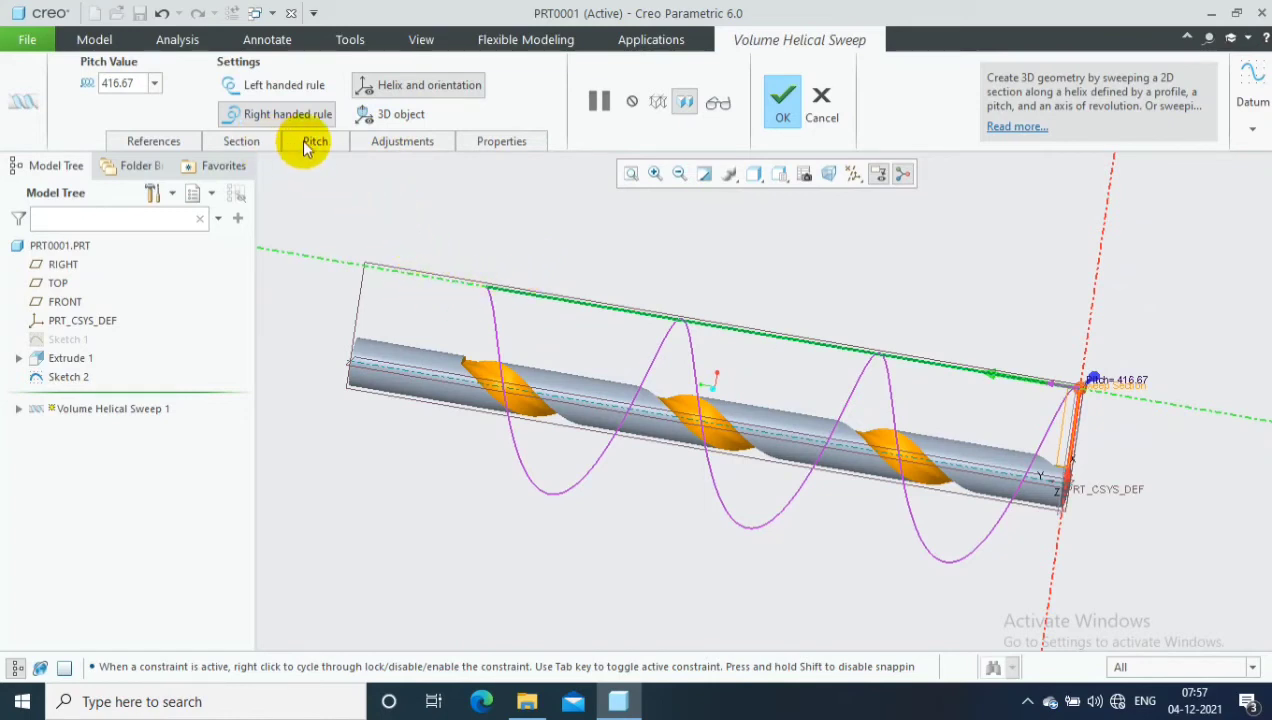
# Step: Add an end-point pitch of 350 in the Pitch table
pyautogui.click(353, 220)
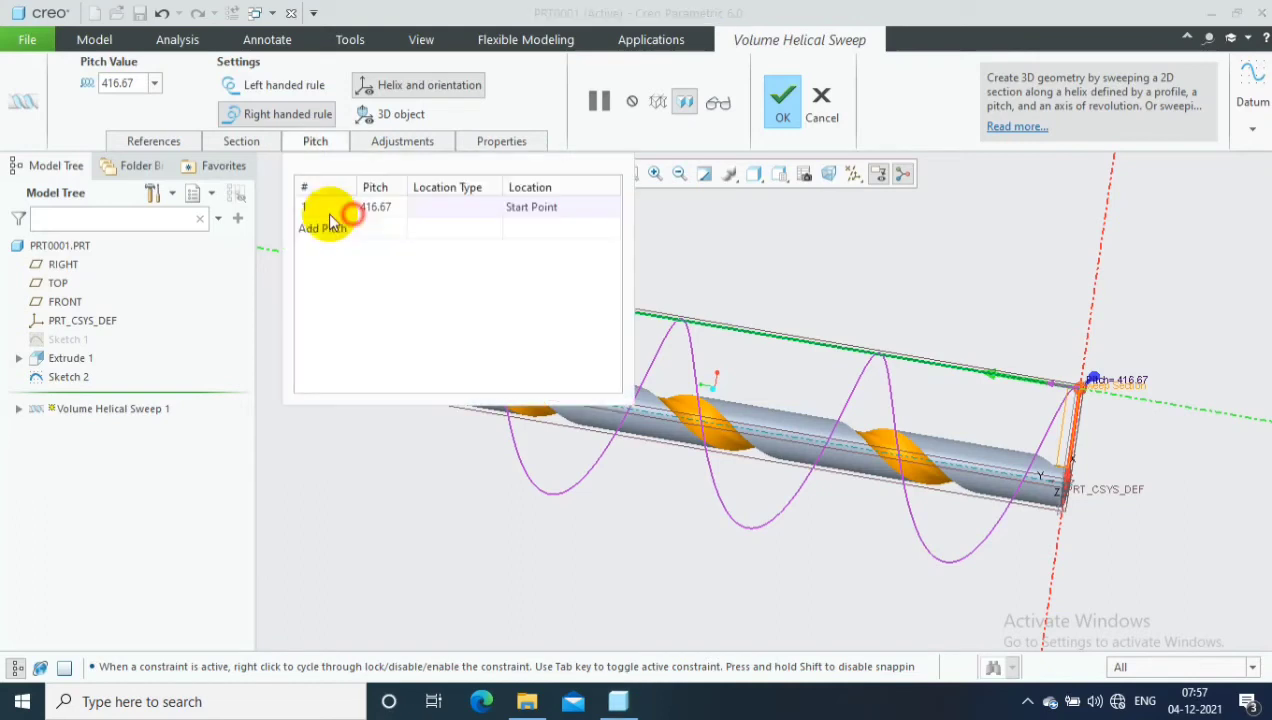
pyautogui.click(316, 229)
pyautogui.click(316, 229)
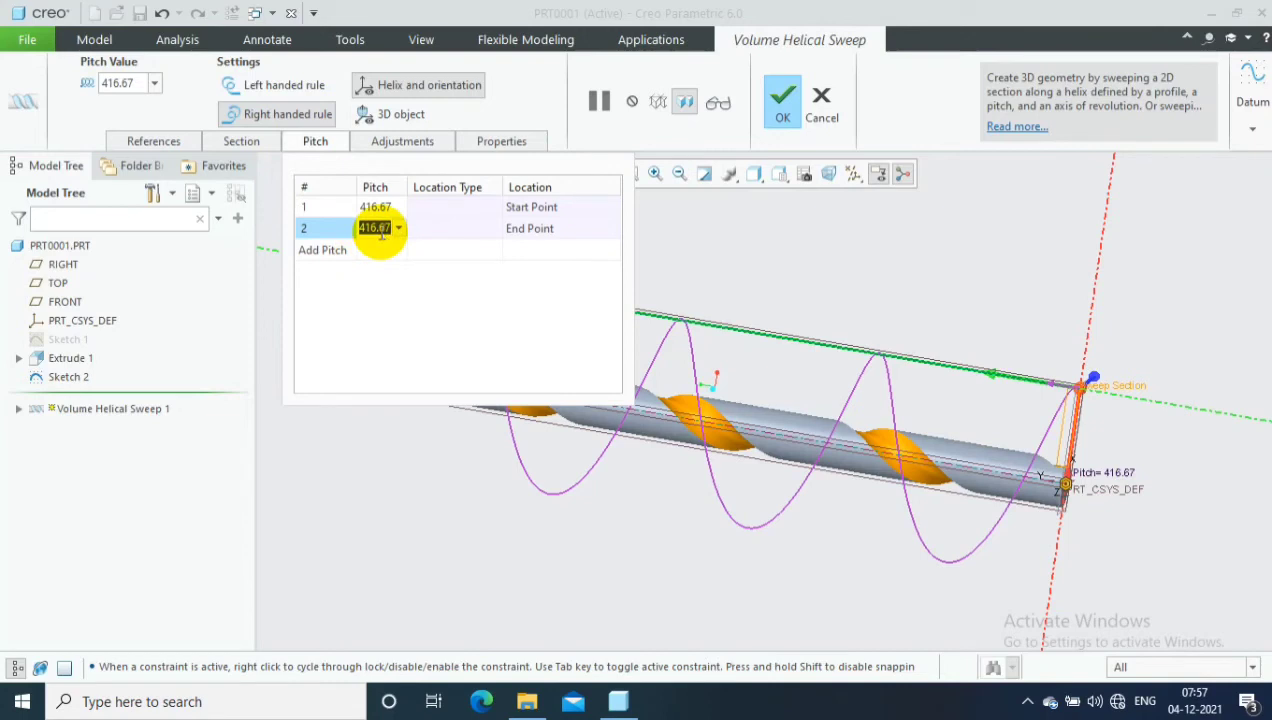
pyautogui.write('350')
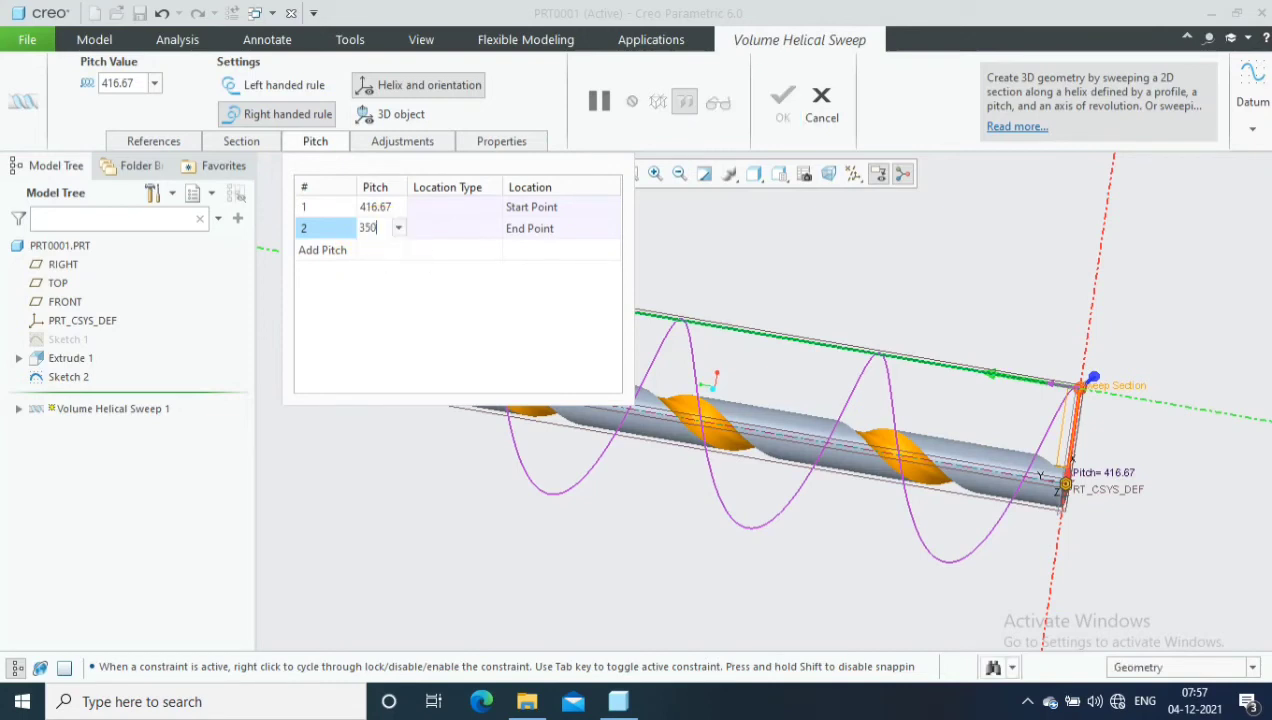
pyautogui.click(472, 315)
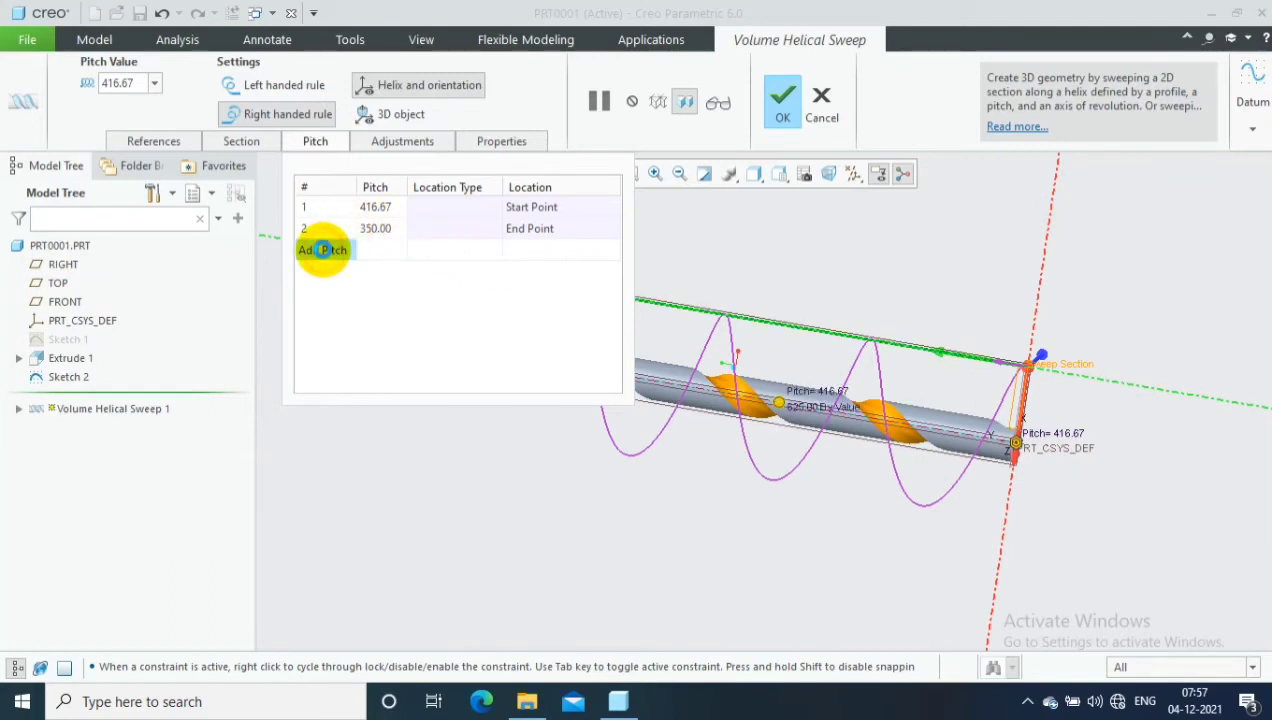
# Step: Add a third pitch point of 416.67 located at distance 300
pyautogui.click(322, 251)
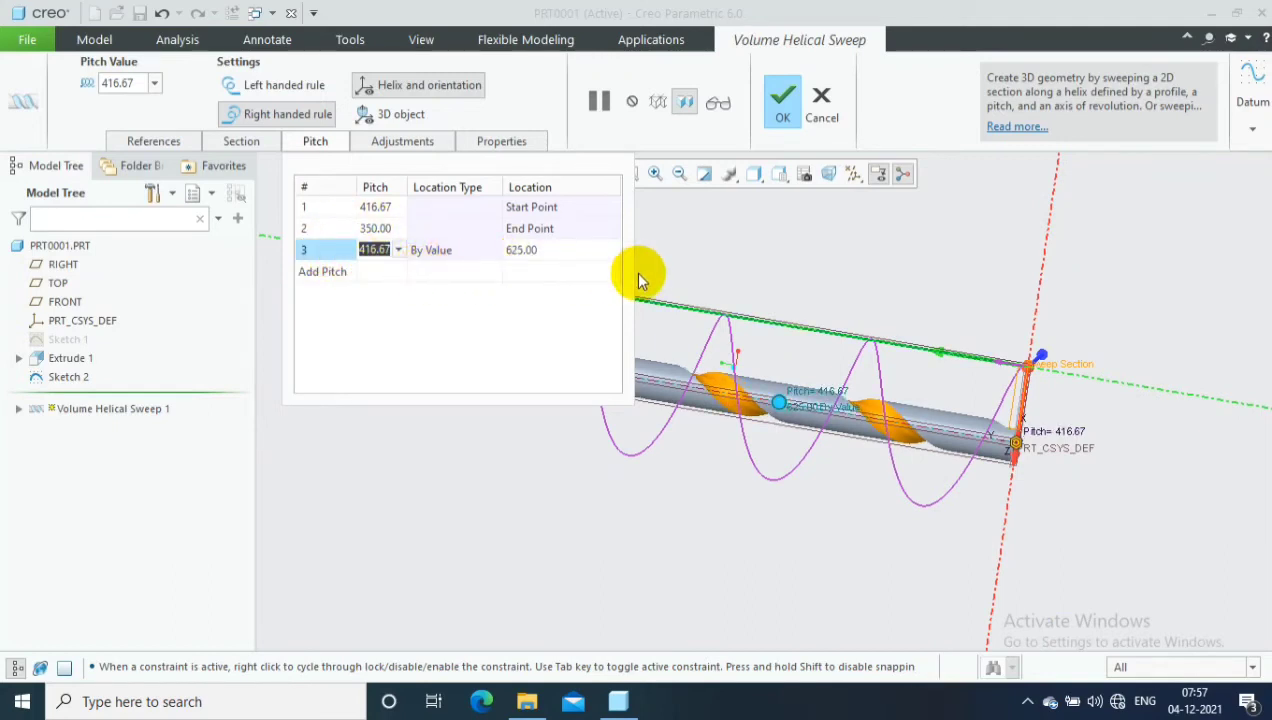
pyautogui.doubleClick(548, 250)
pyautogui.write('300')
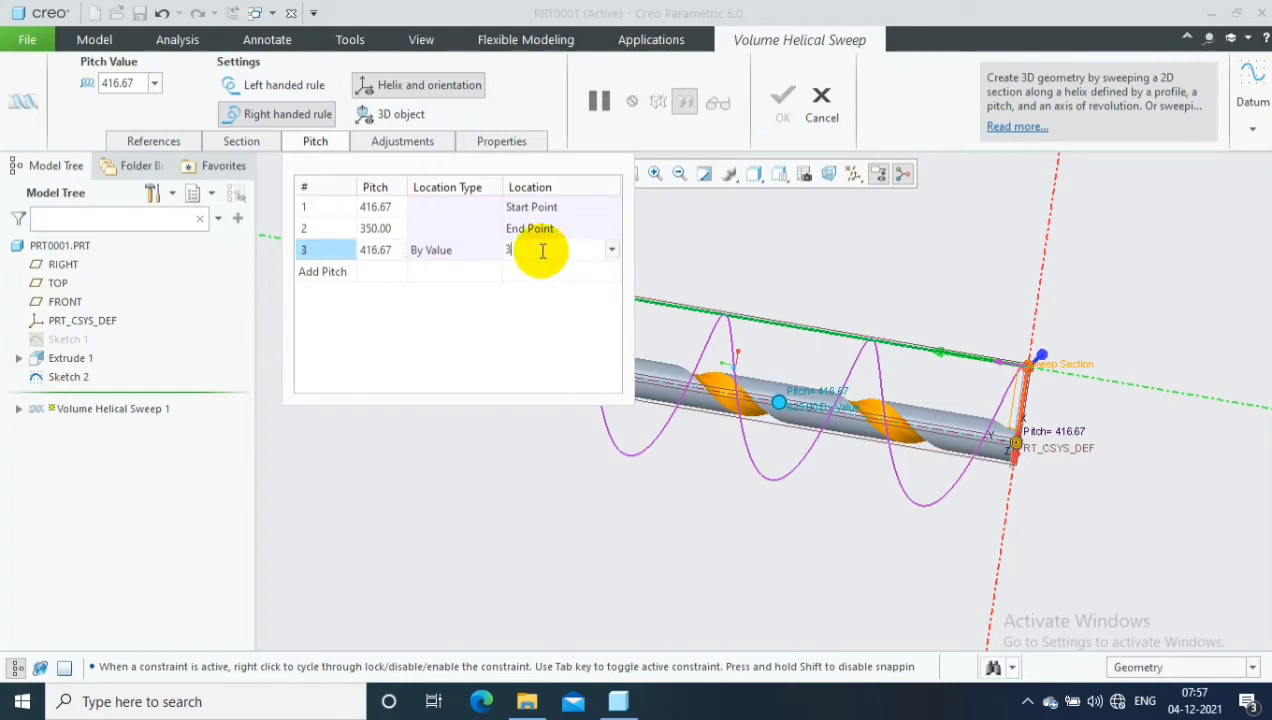
pyautogui.click(463, 249)
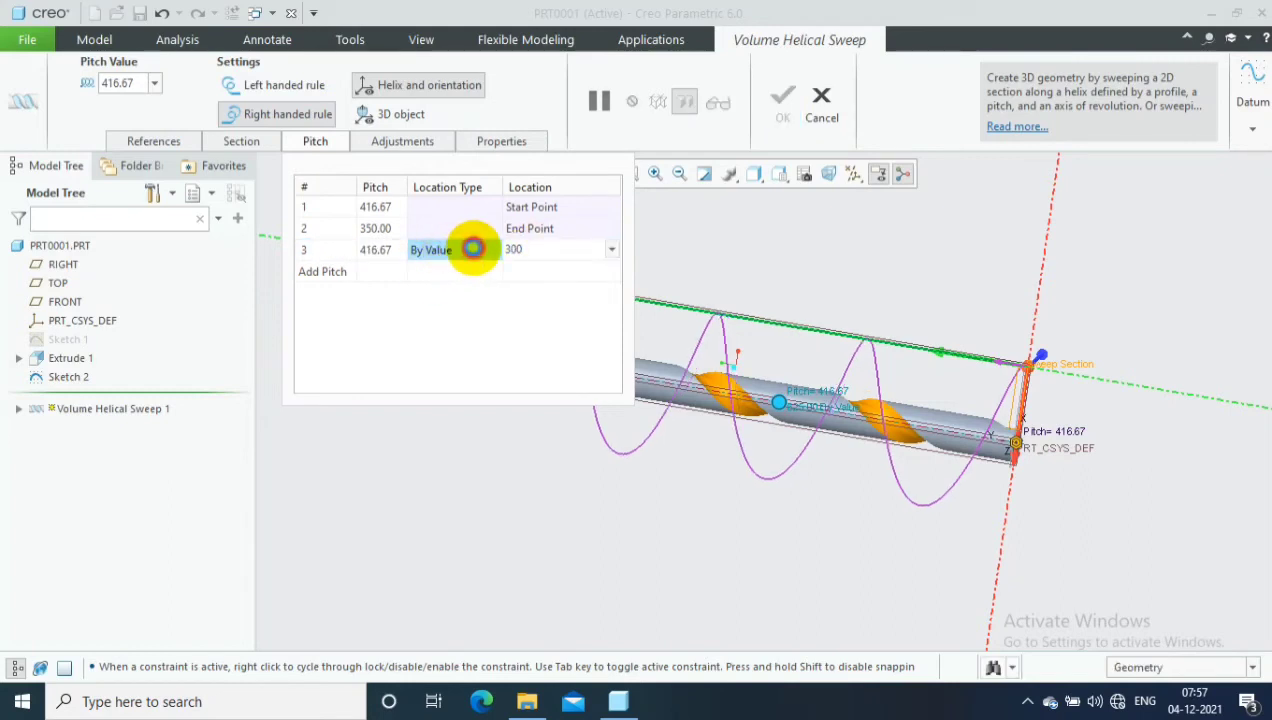
pyautogui.doubleClick(559, 250)
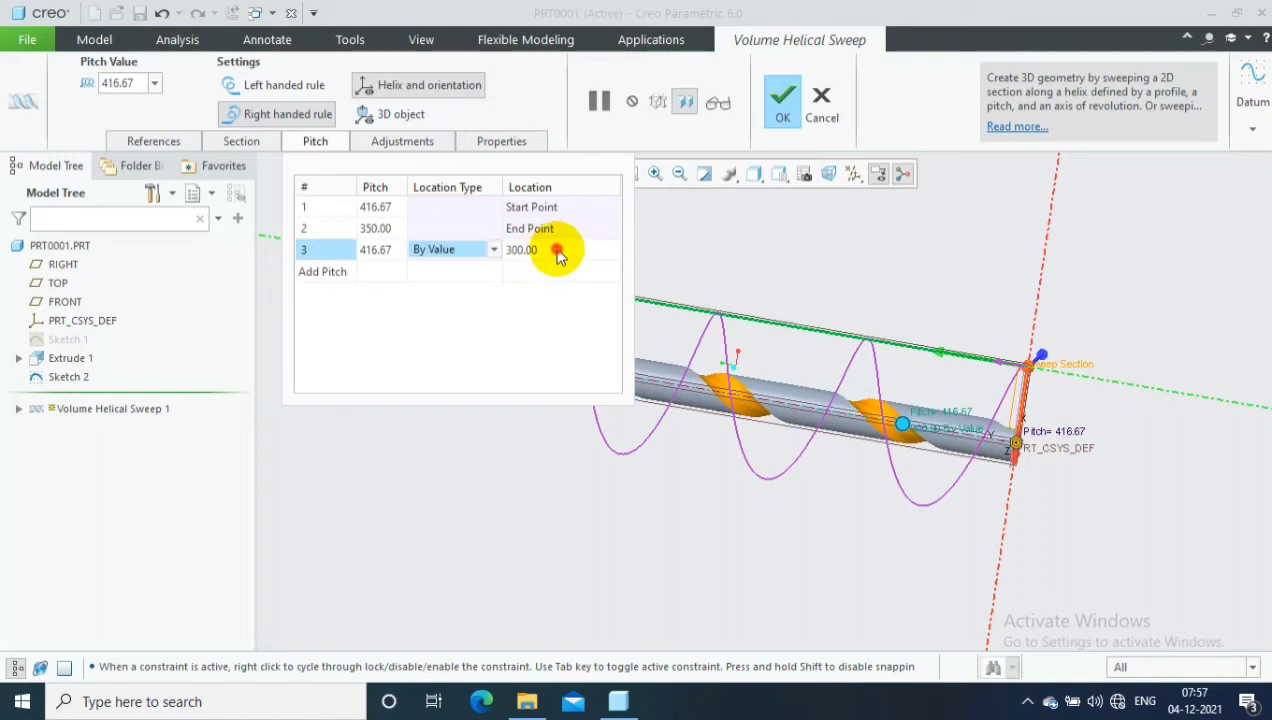
pyautogui.click(611, 250)
pyautogui.click(468, 256)
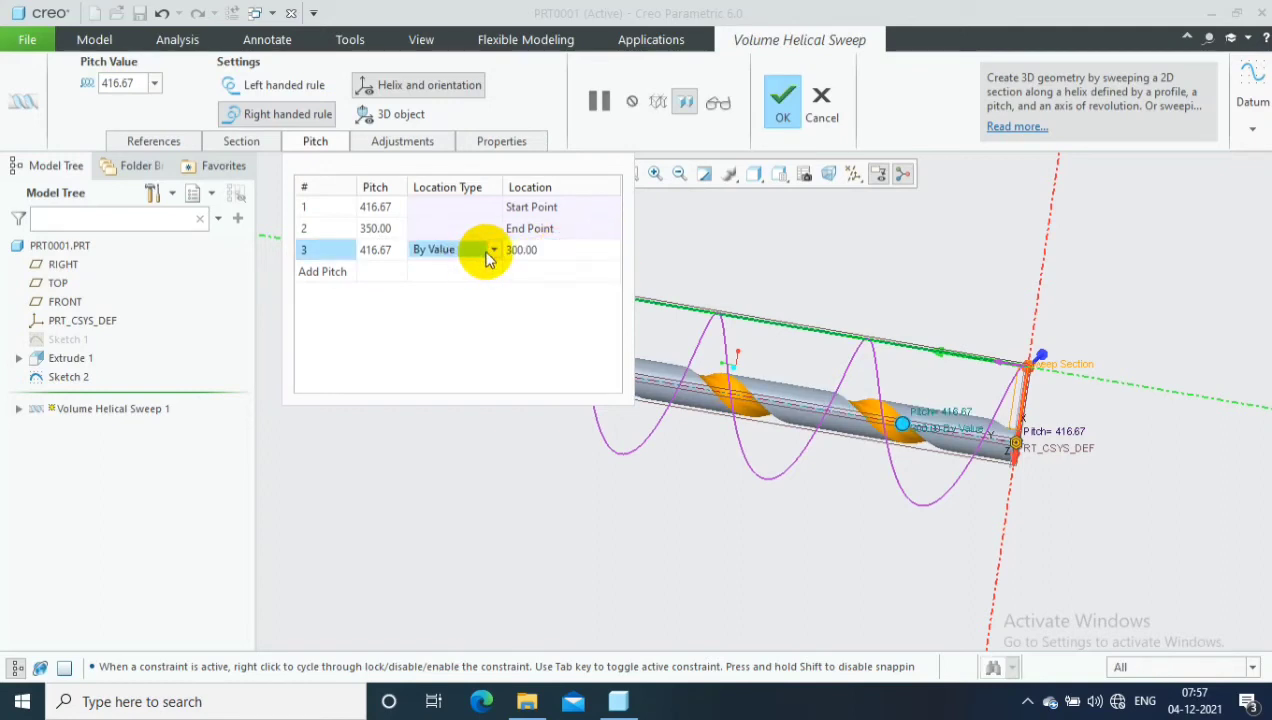
pyautogui.click(488, 250)
# Step: Change the third pitch point's Location Type to By Ratio with value 0.75
pyautogui.click(466, 270)
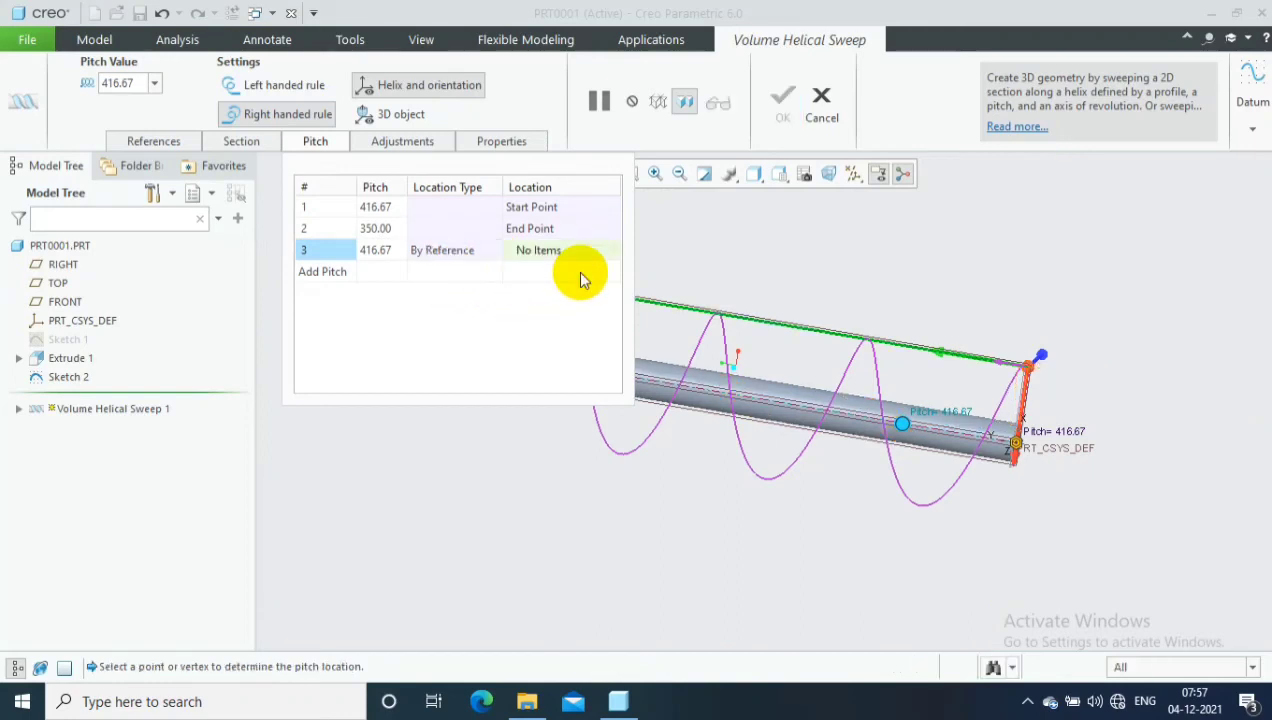
pyautogui.click(467, 264)
pyautogui.click(467, 264)
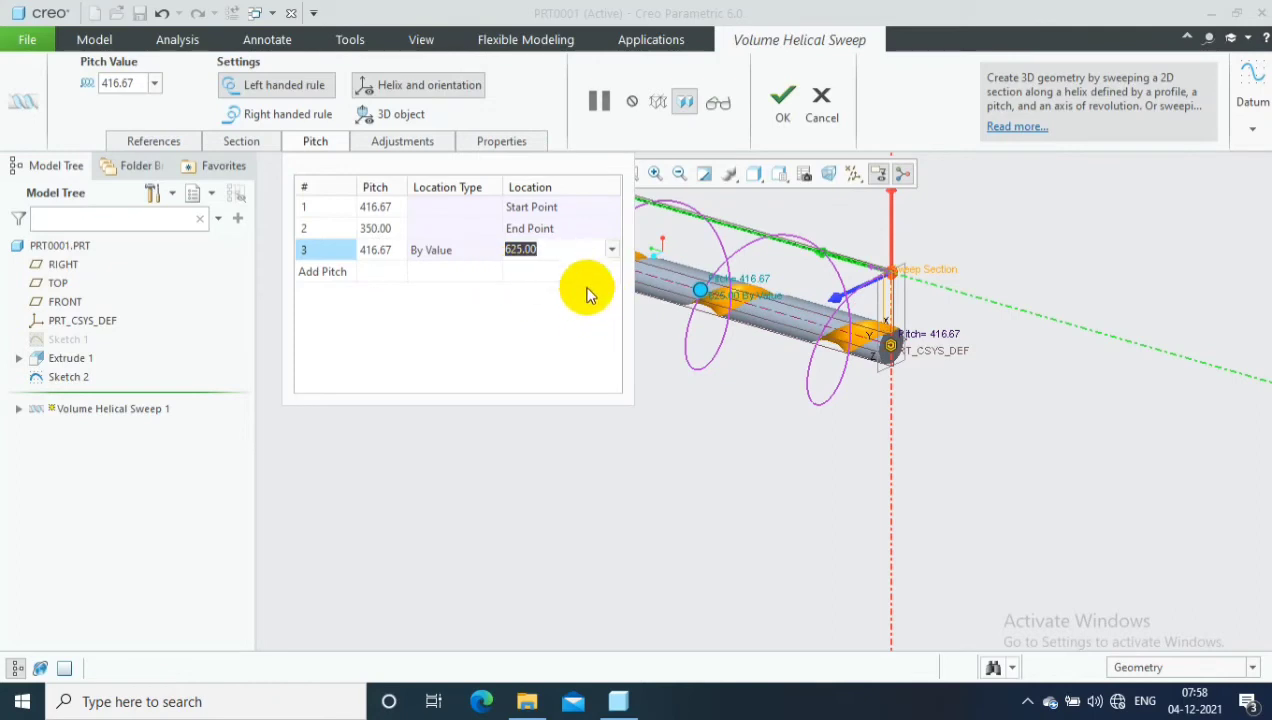
pyautogui.click(480, 258)
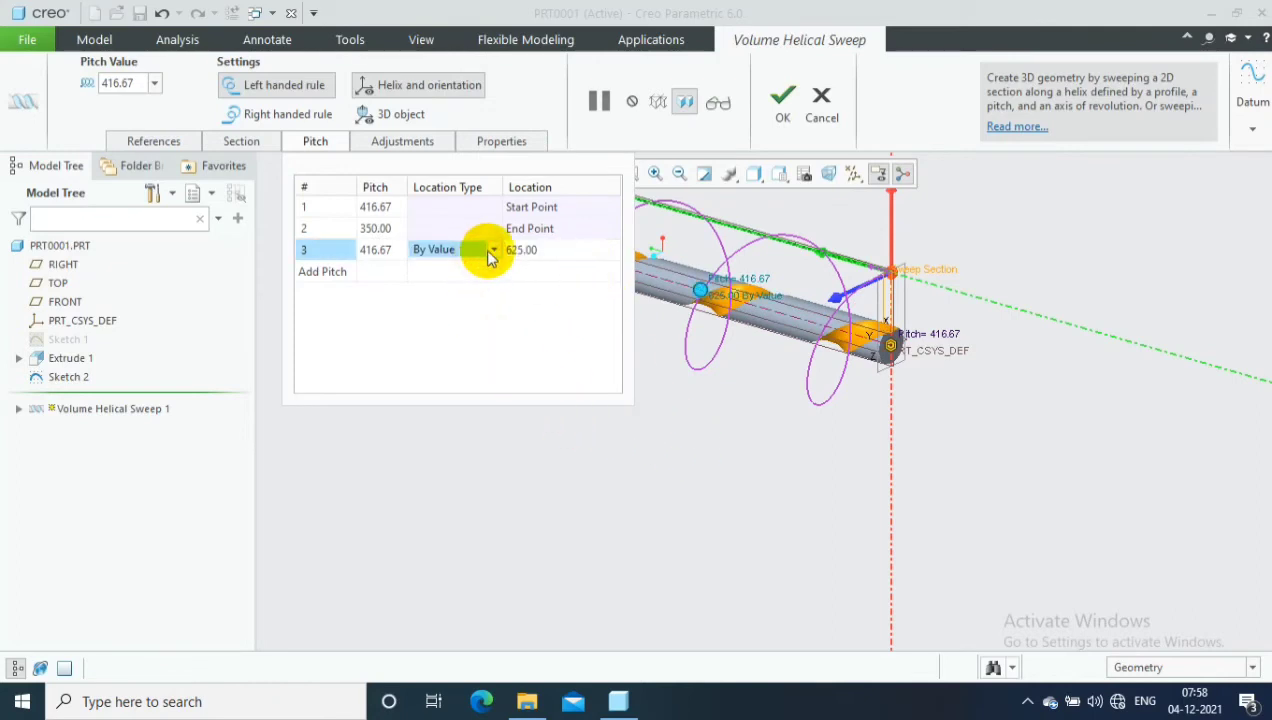
pyautogui.click(488, 256)
pyautogui.click(450, 296)
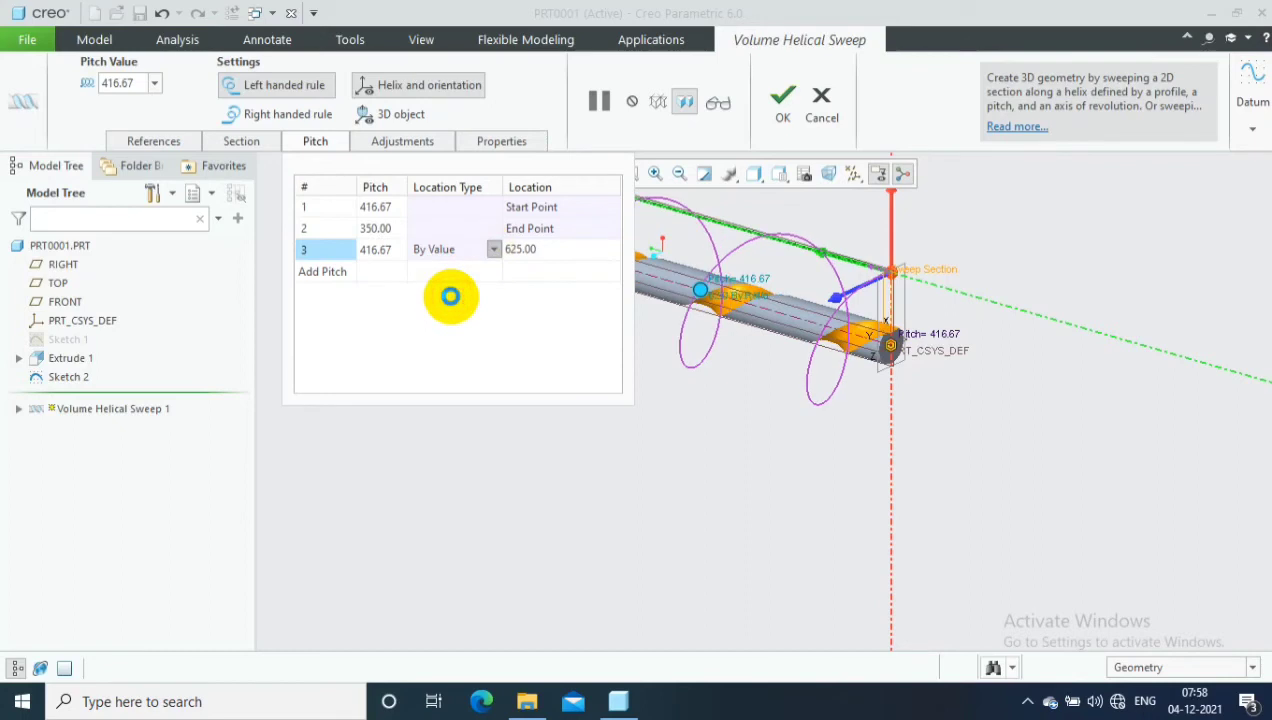
pyautogui.click(461, 293)
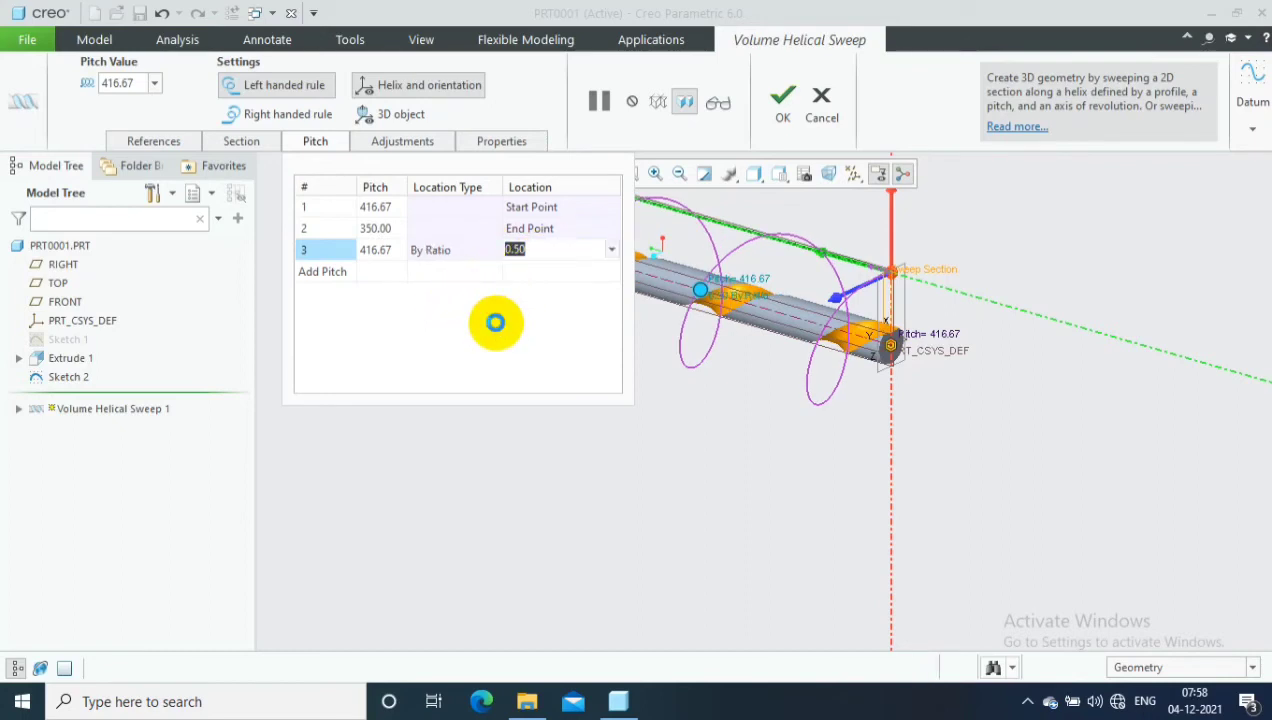
pyautogui.write('0.75')
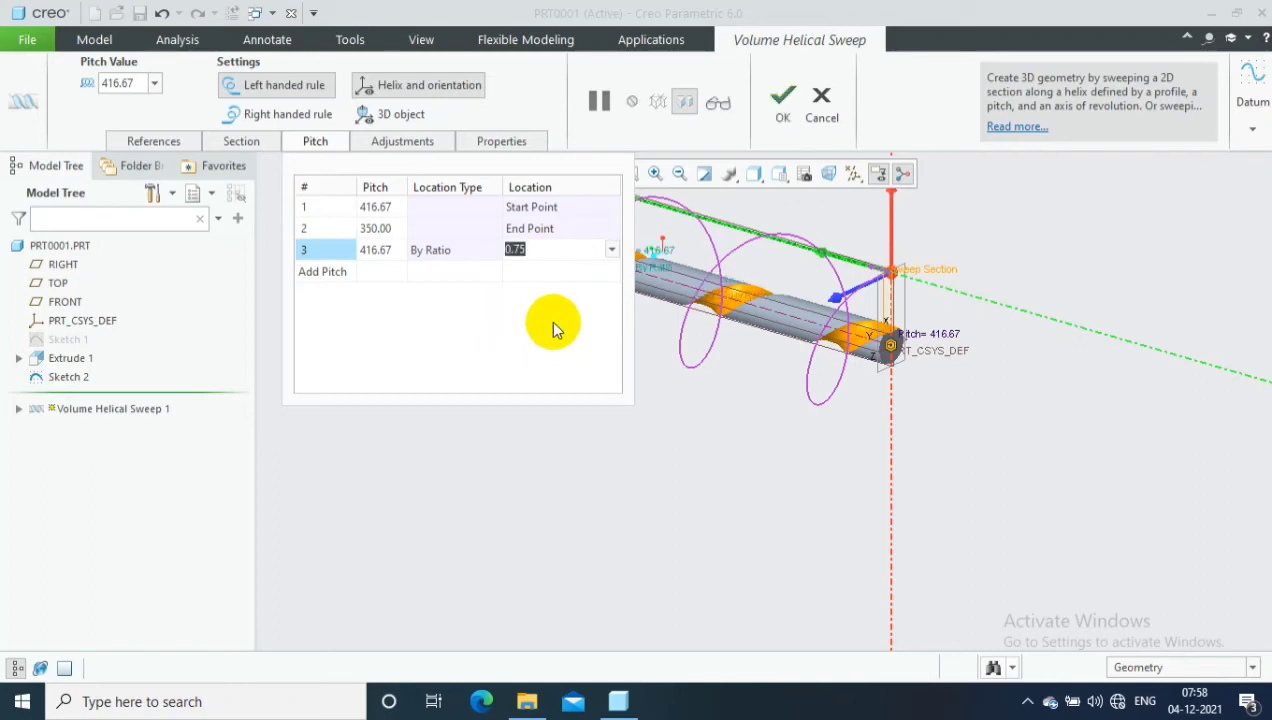
# Step: Make the disk a 3D object cutter and set its X-axis tilt angle to 15°
pyautogui.click(397, 143)
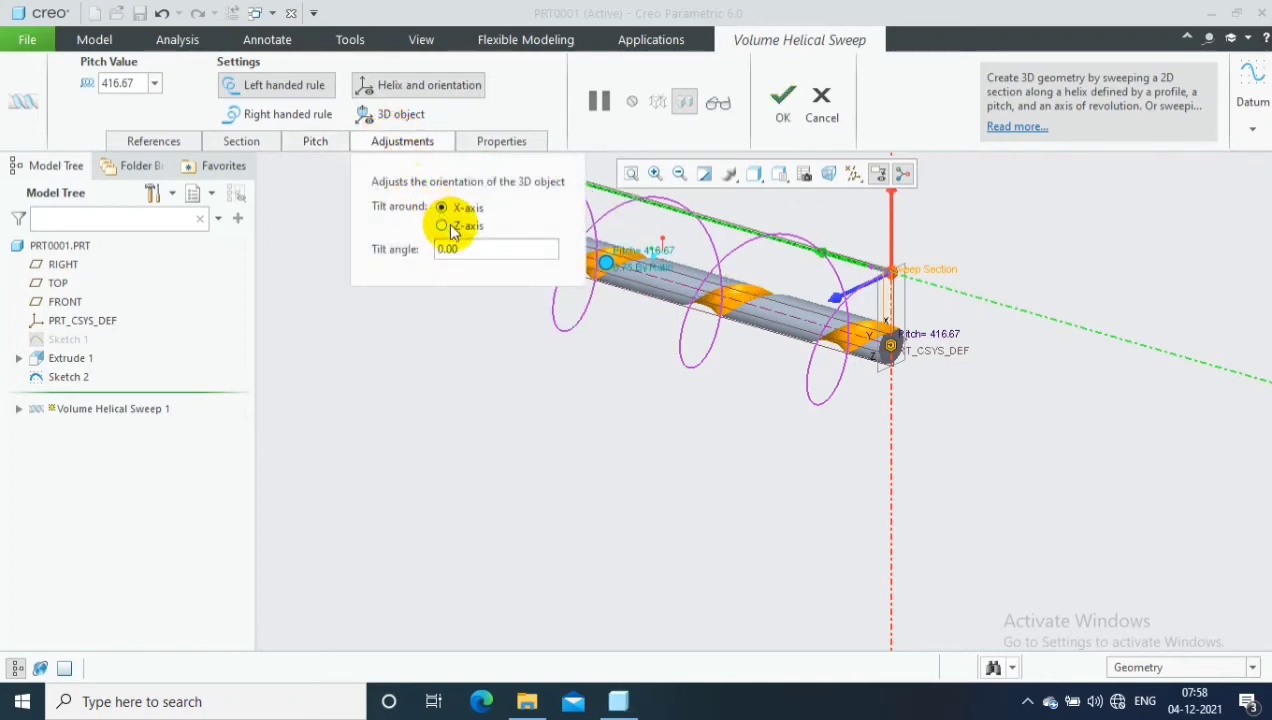
pyautogui.scroll(-2, 760, 333)
pyautogui.scroll(2, 772, 281)
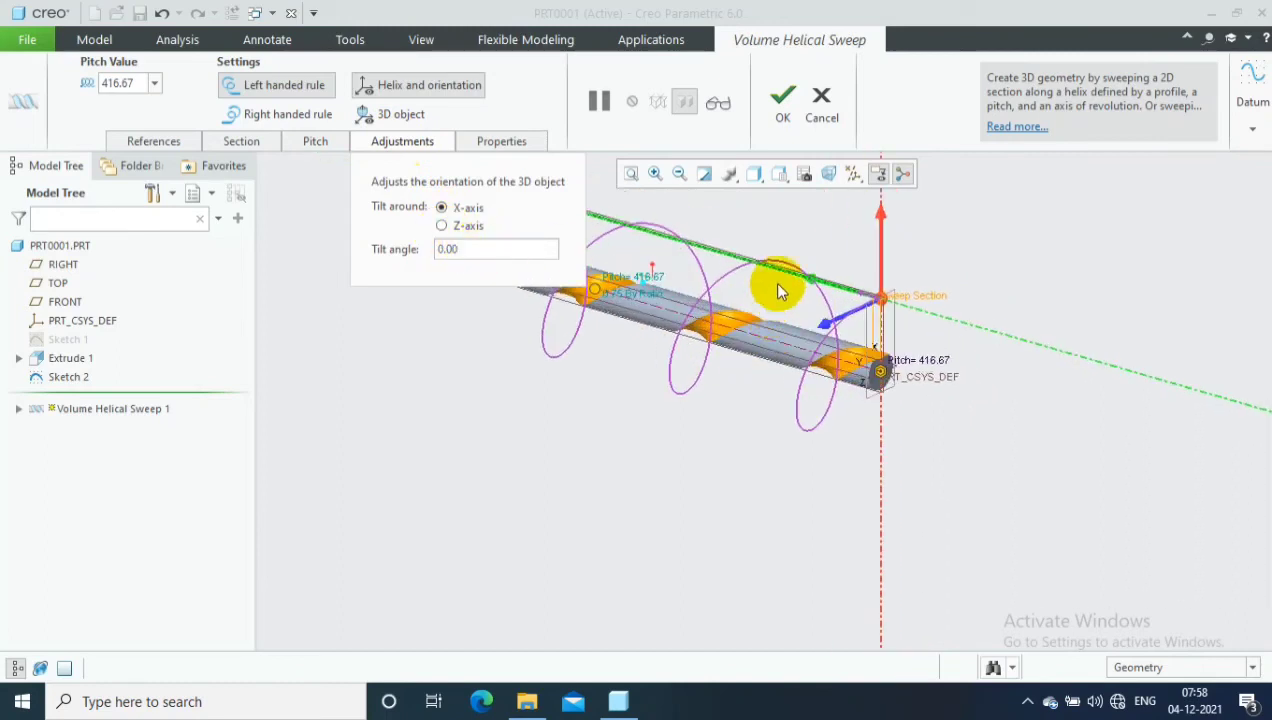
pyautogui.click(400, 112)
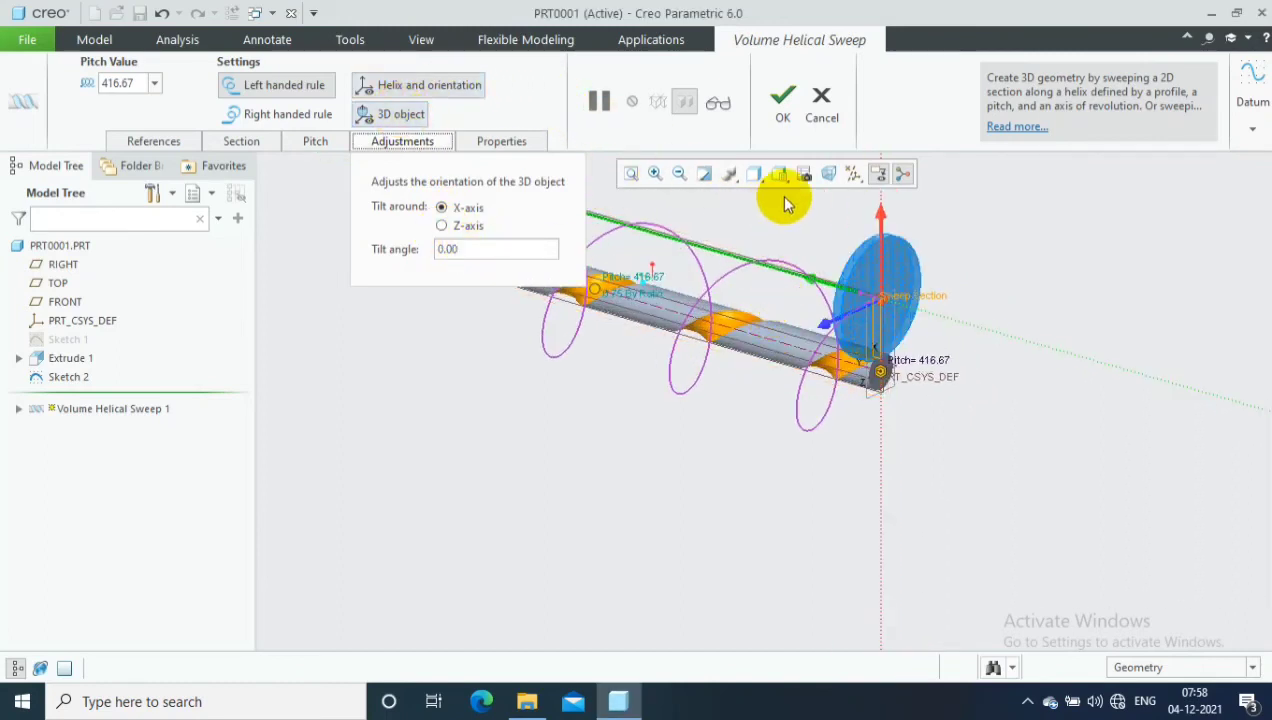
pyautogui.scroll(2, 592, 256)
pyautogui.doubleClick(463, 243)
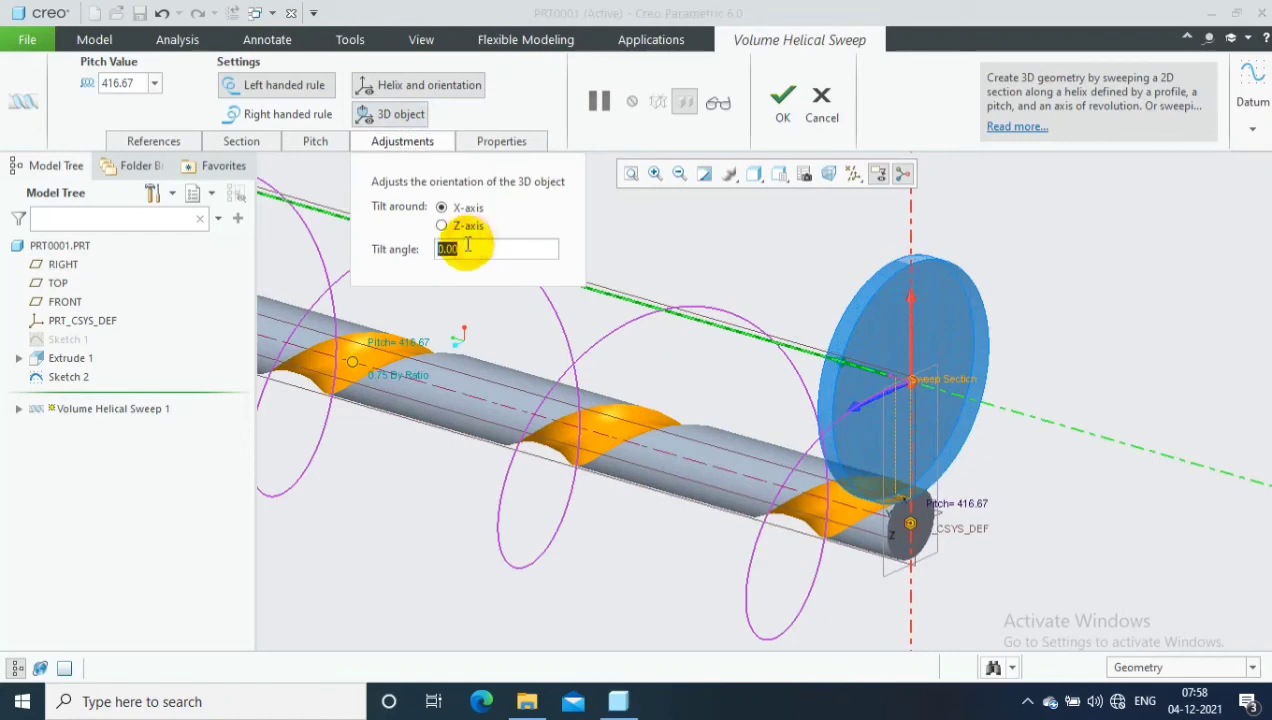
pyautogui.write('10')
pyautogui.press('Return')
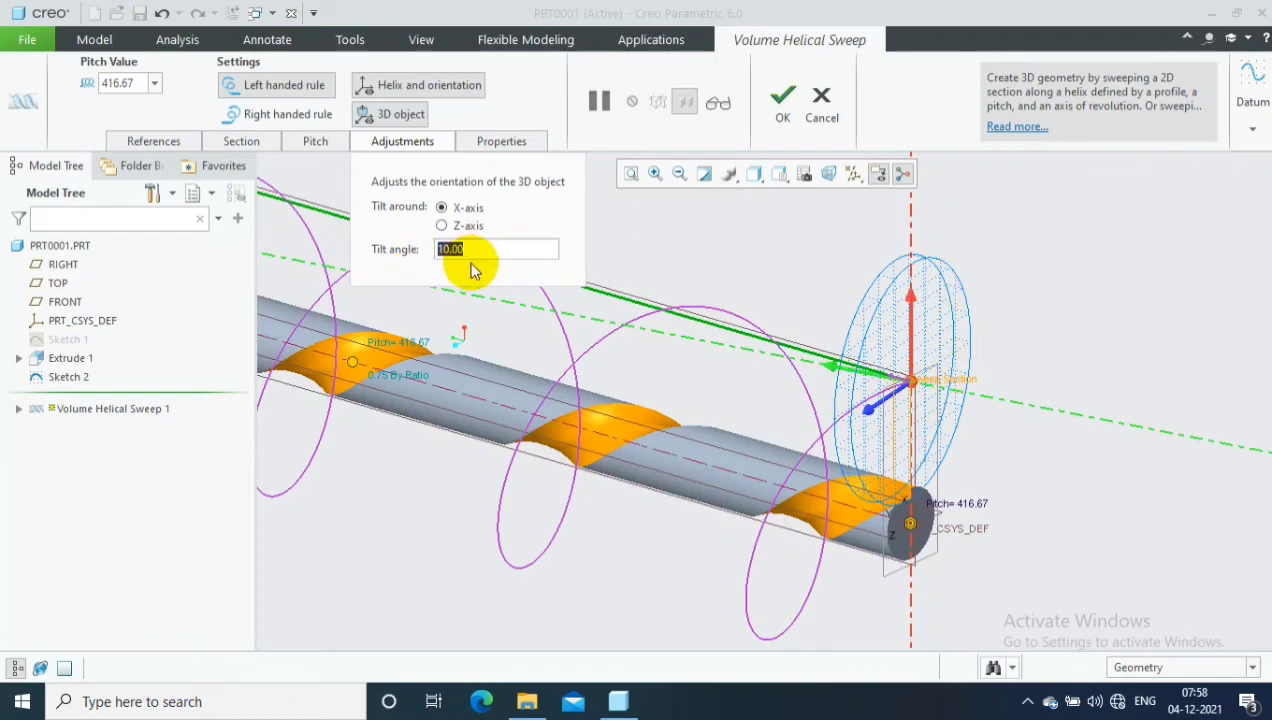
pyautogui.write('15')
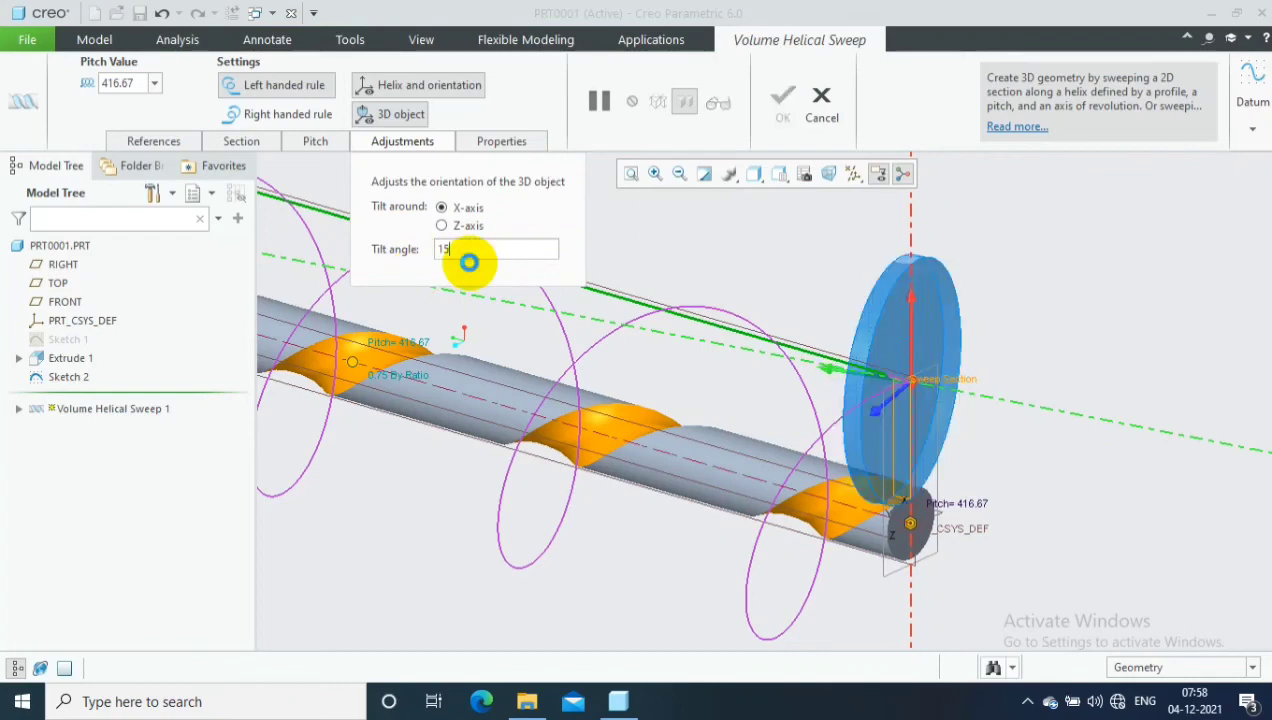
pyautogui.click(469, 262)
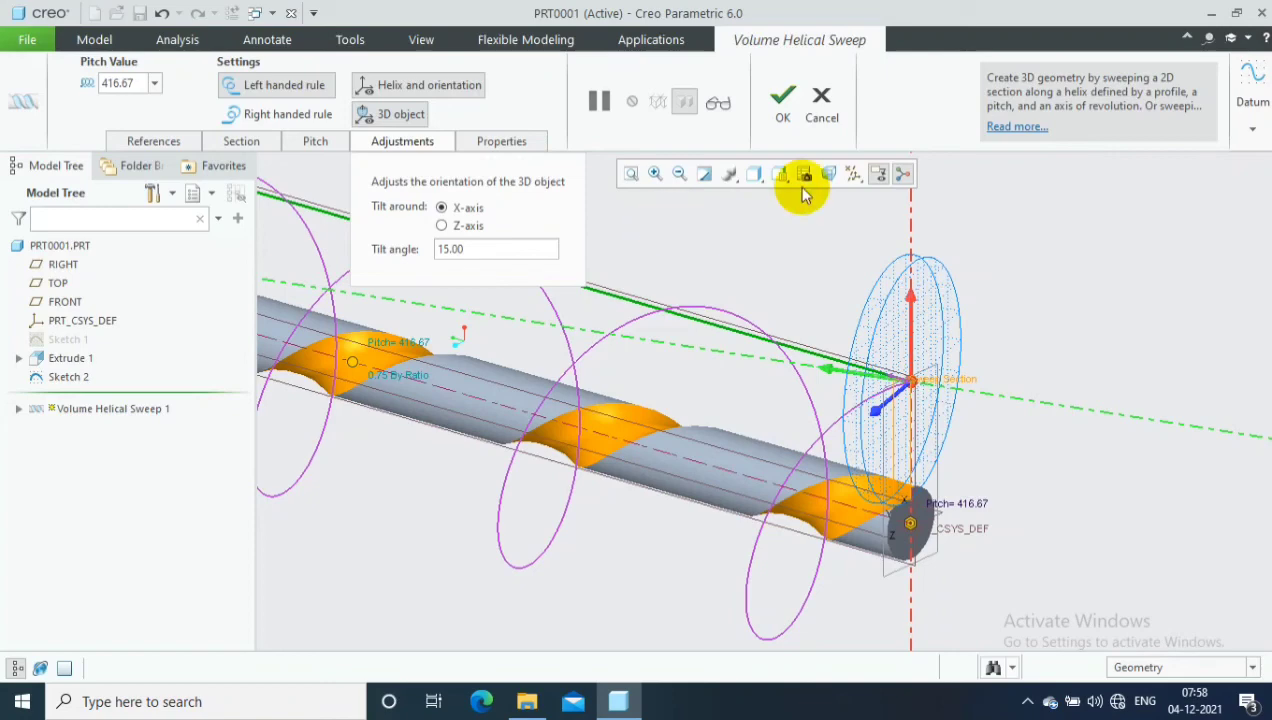
pyautogui.click(282, 112)
pyautogui.click(282, 88)
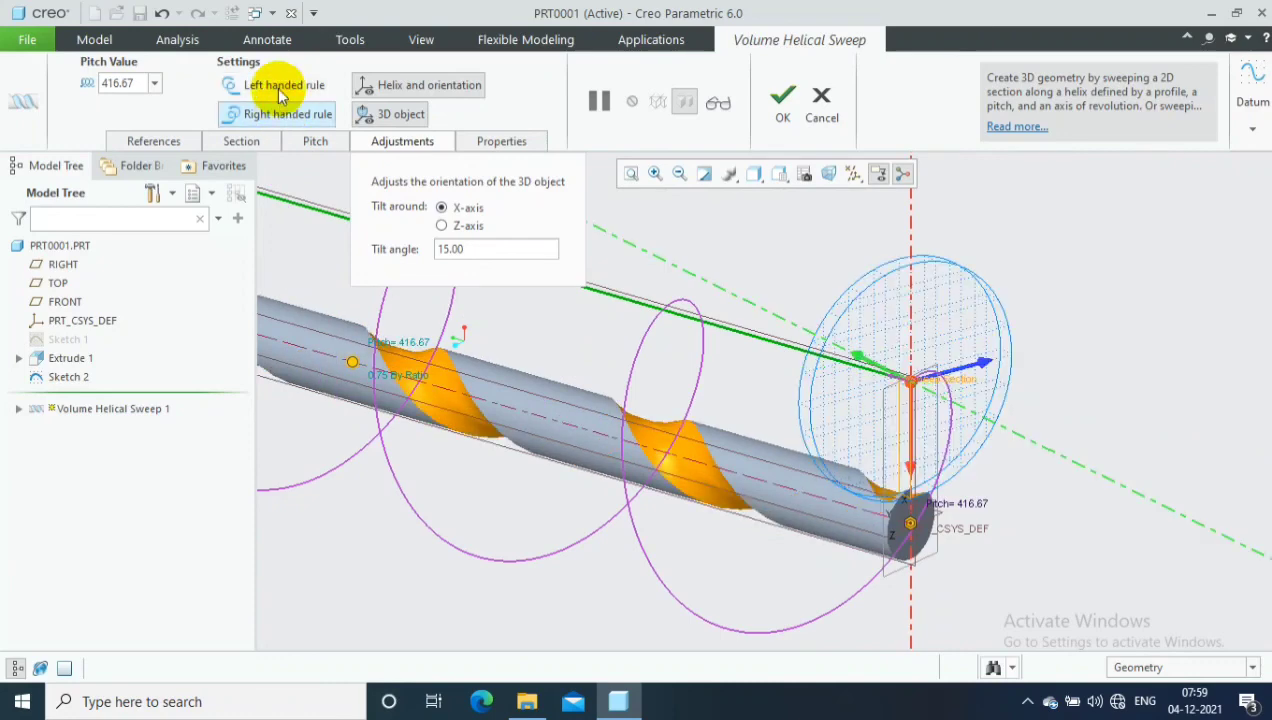